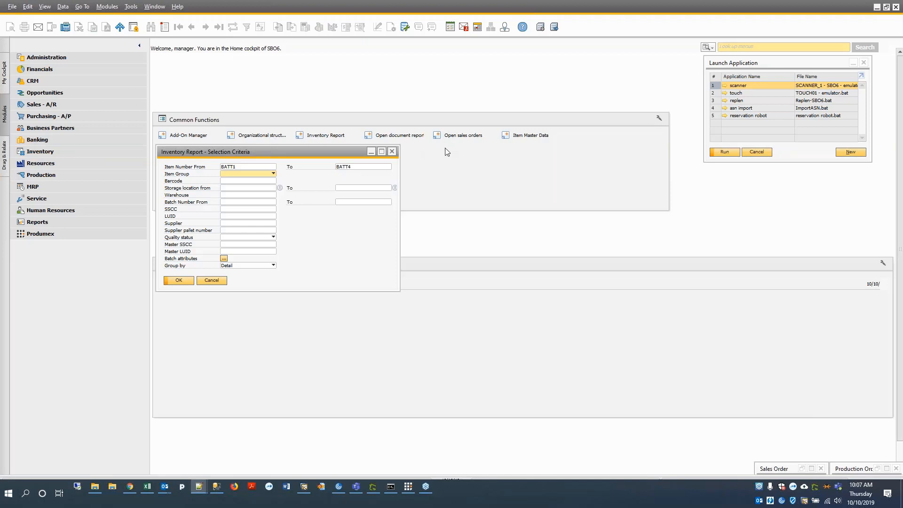
- Find item BATT1 in the item master data and display its Produmex batch attributes
{"action": "left_click", "coordinate": [516, 136]}
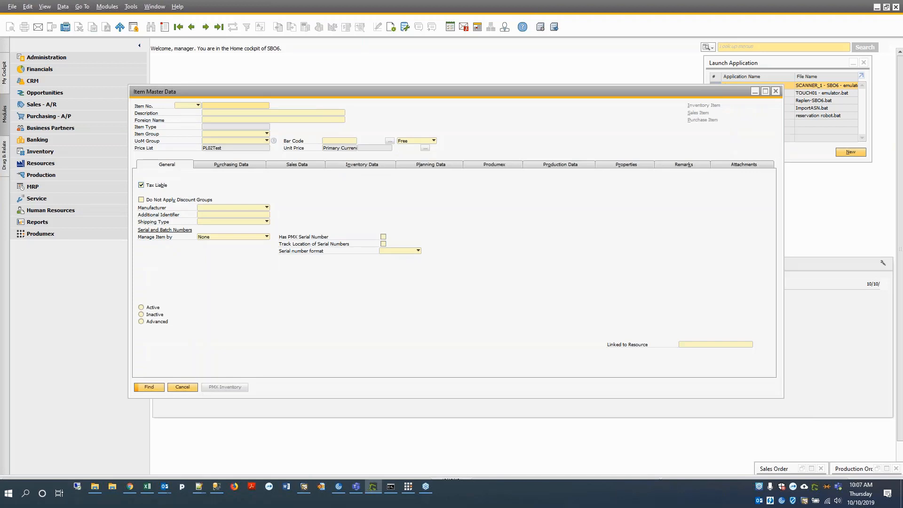
{"action": "left_click_drag", "start_coordinate": [0, 37], "coordinate": [350, 23]}
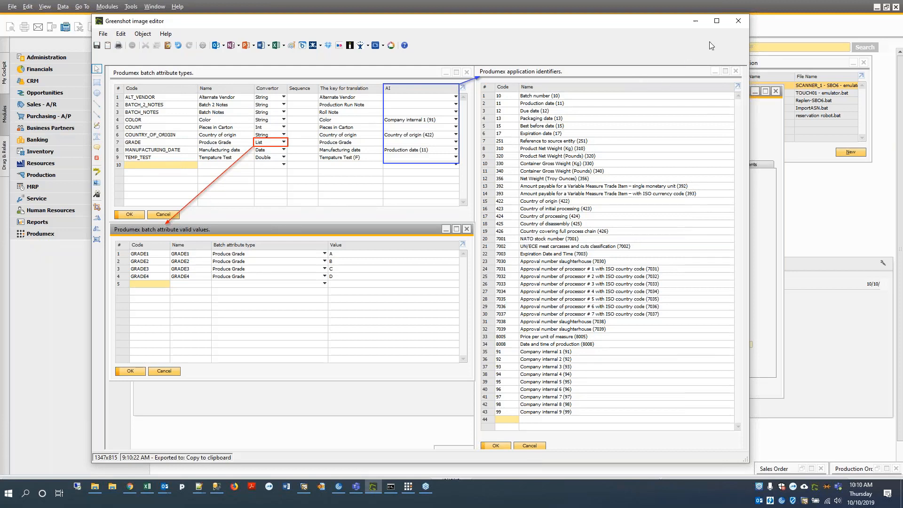
{"action": "left_click", "coordinate": [695, 21]}
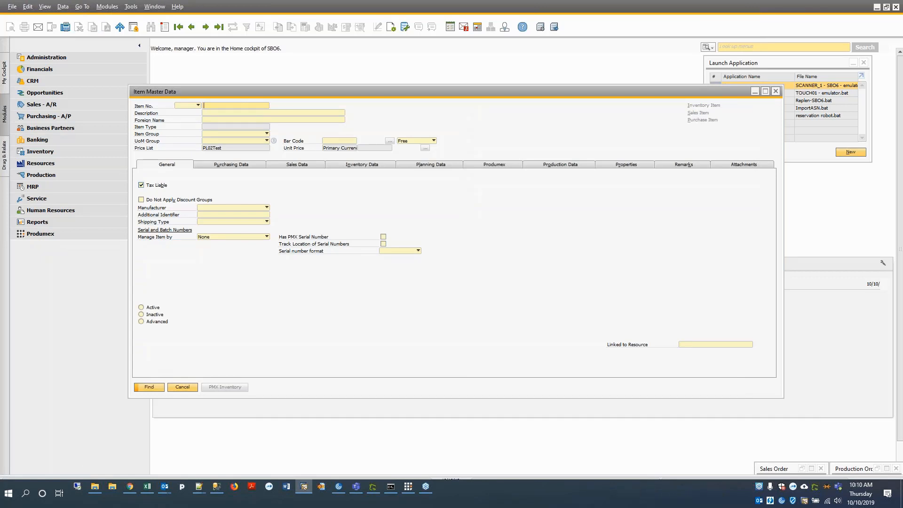
{"action": "type", "text": "batt1"}
{"action": "key", "text": "Return"}
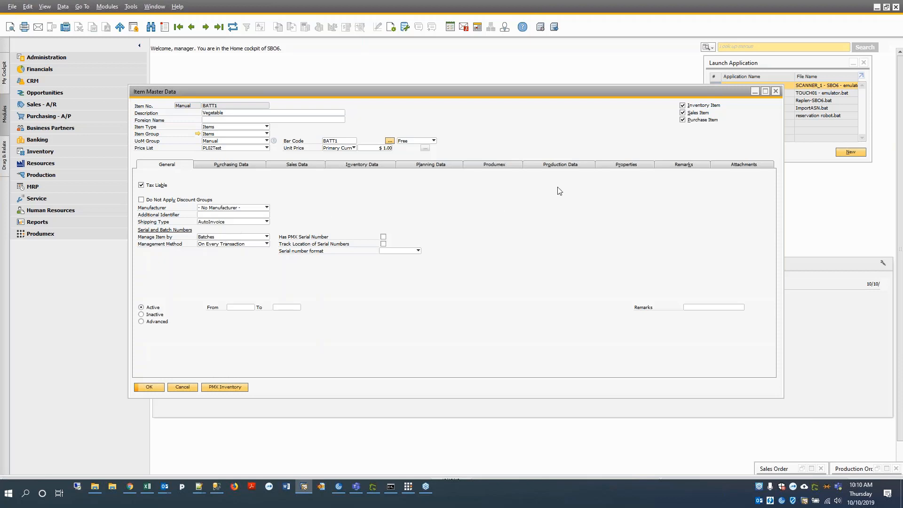
{"action": "left_click", "coordinate": [507, 164]}
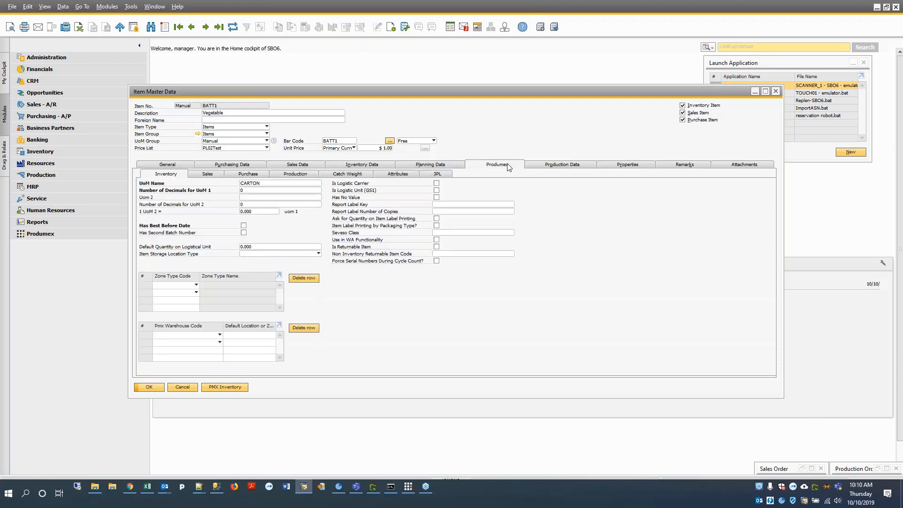
{"action": "left_click", "coordinate": [400, 174]}
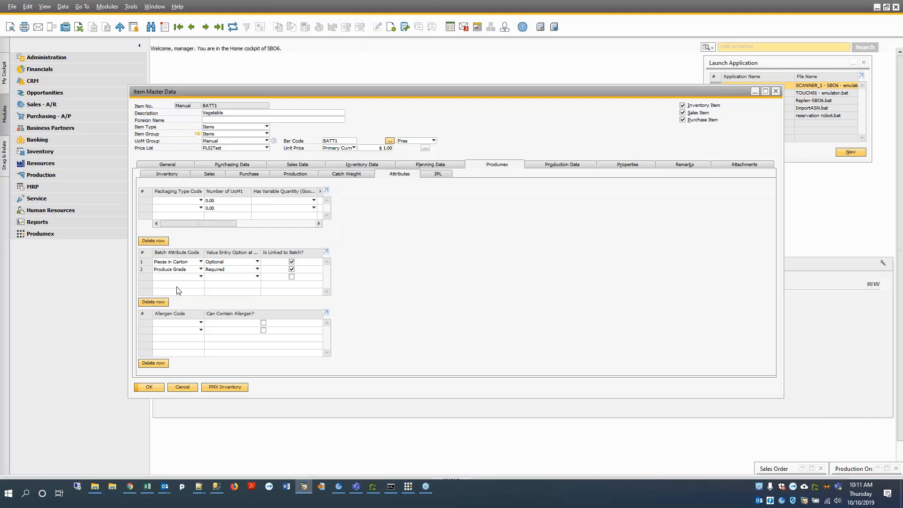
- Review the selectable batch attribute codes and value entry options for a new batch attribute row of BATT1
{"action": "left_click", "coordinate": [200, 276]}
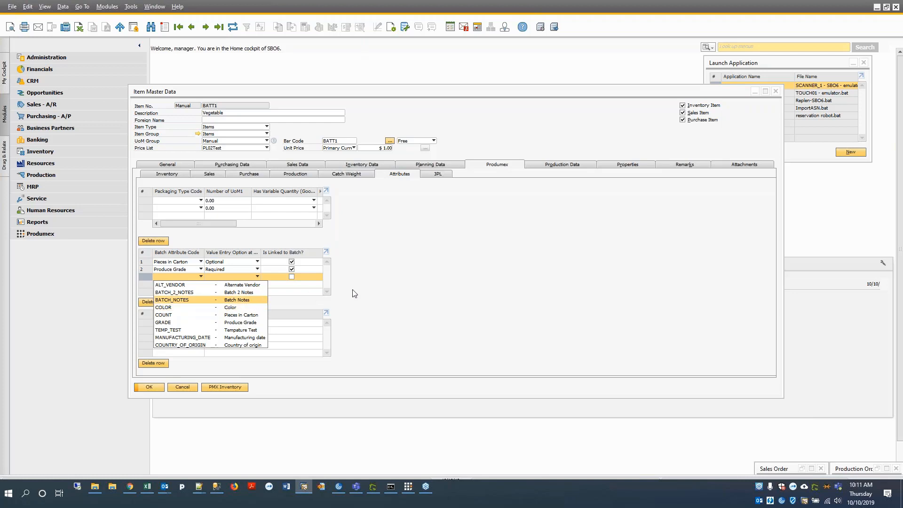
{"action": "left_click", "coordinate": [421, 283]}
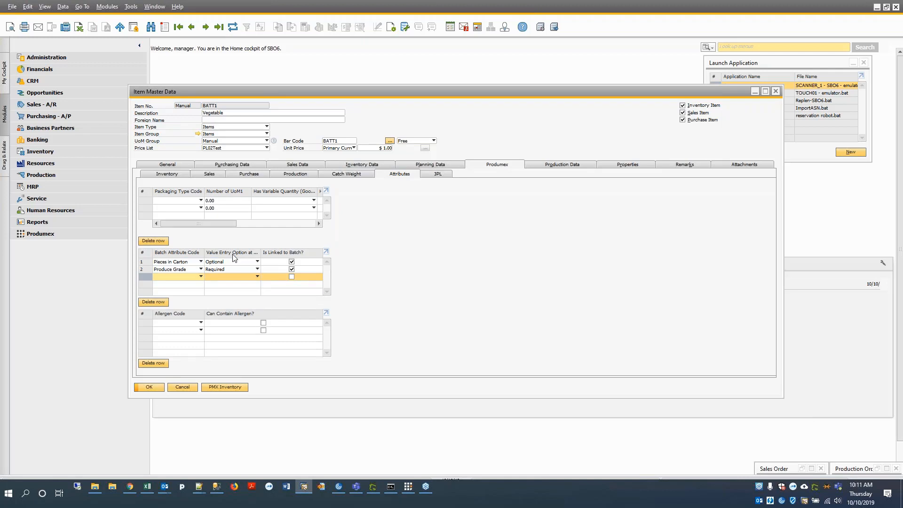
{"action": "left_click", "coordinate": [251, 277]}
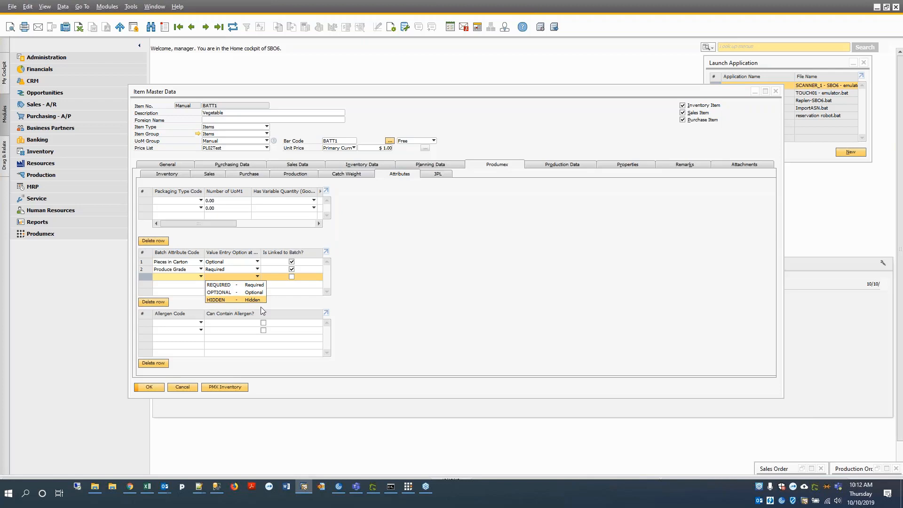
{"action": "left_click", "coordinate": [430, 276]}
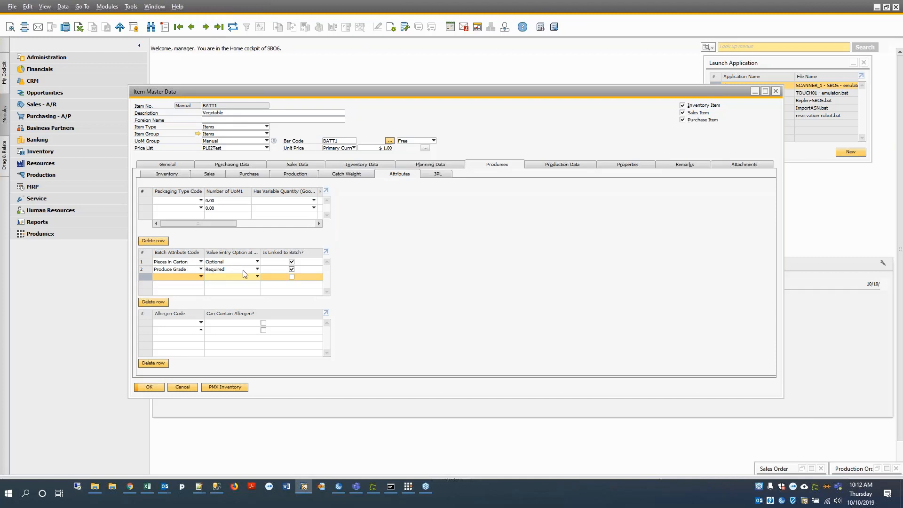
- Browse through items BATT2, BATT3 and BATT4 to examine their batch attribute settings
{"action": "left_click", "coordinate": [209, 28]}
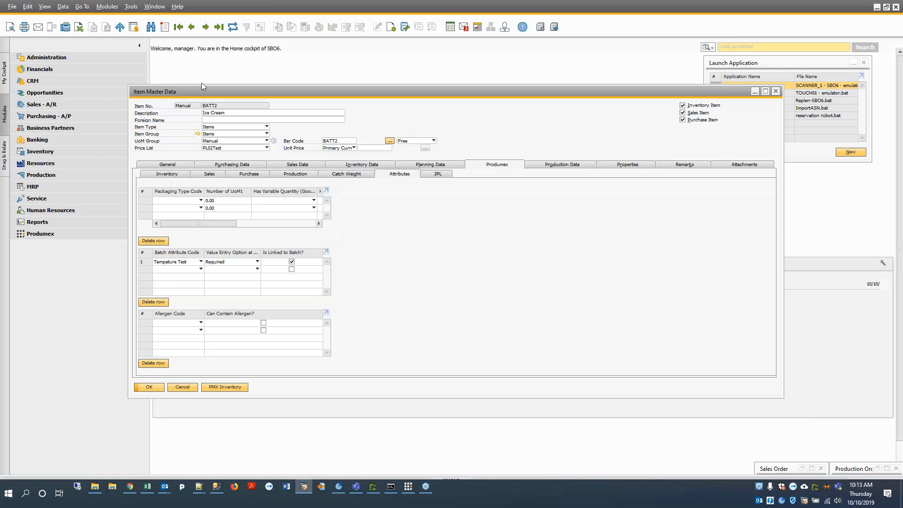
{"action": "left_click", "coordinate": [206, 28]}
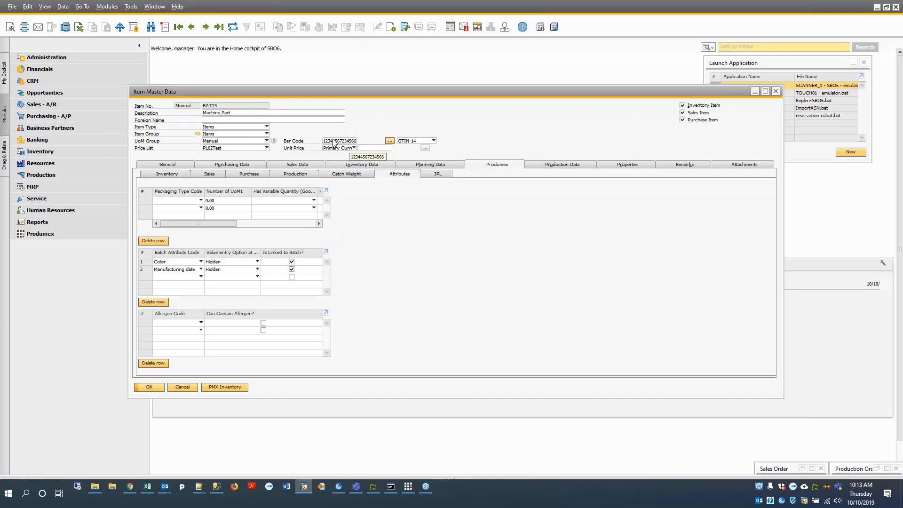
{"action": "left_click", "coordinate": [205, 27]}
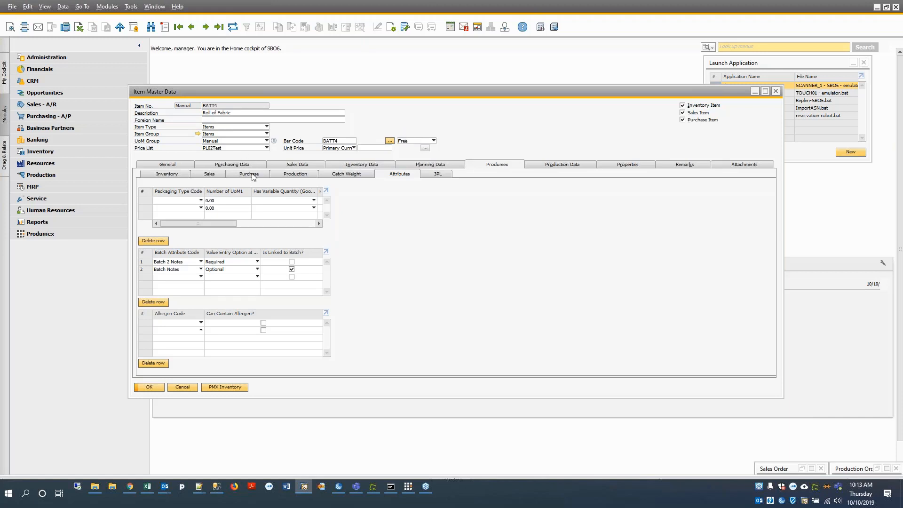
- Switch to the Produmex scanner, leave the current reception flow and return to the Purchase functions from the main function selection
{"action": "left_click", "coordinate": [409, 491]}
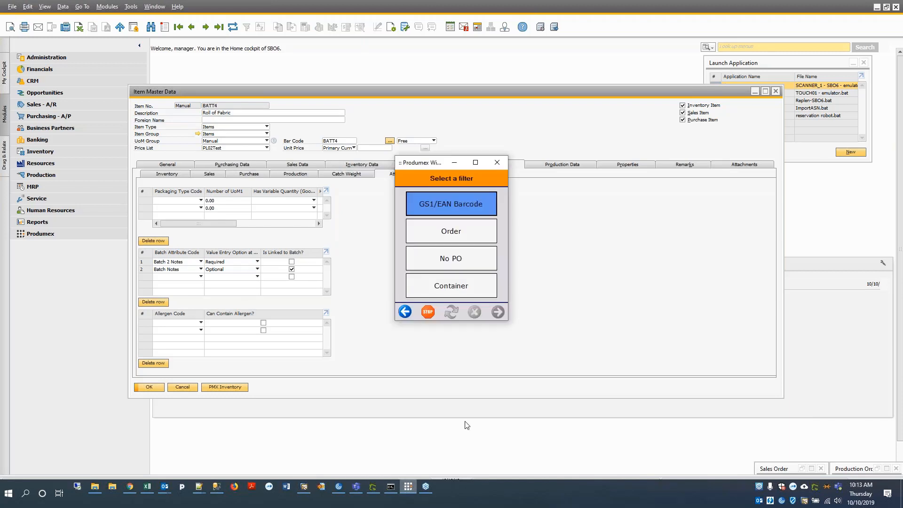
{"action": "left_click", "coordinate": [428, 313]}
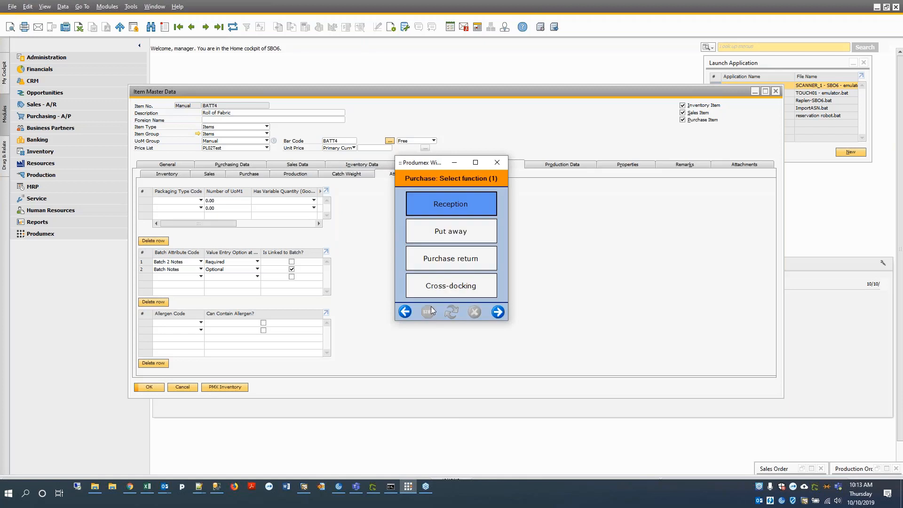
{"action": "left_click", "coordinate": [405, 312]}
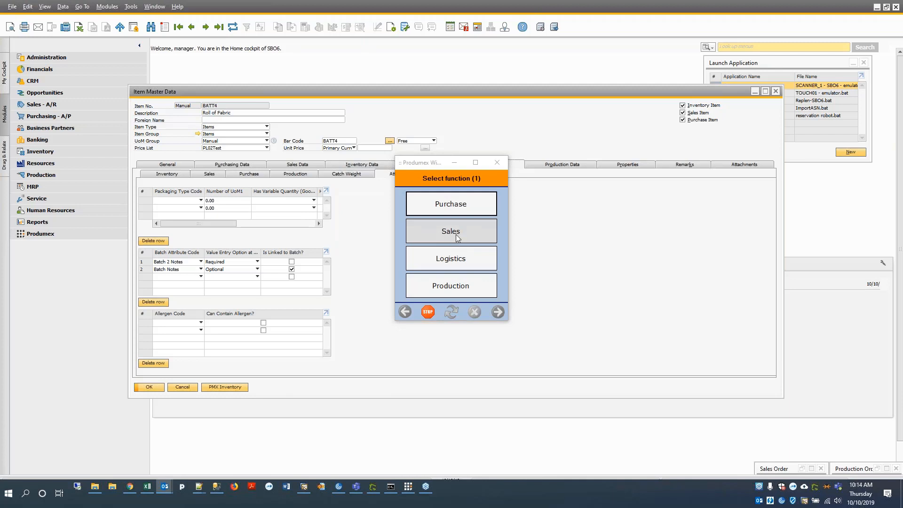
{"action": "left_click", "coordinate": [455, 204]}
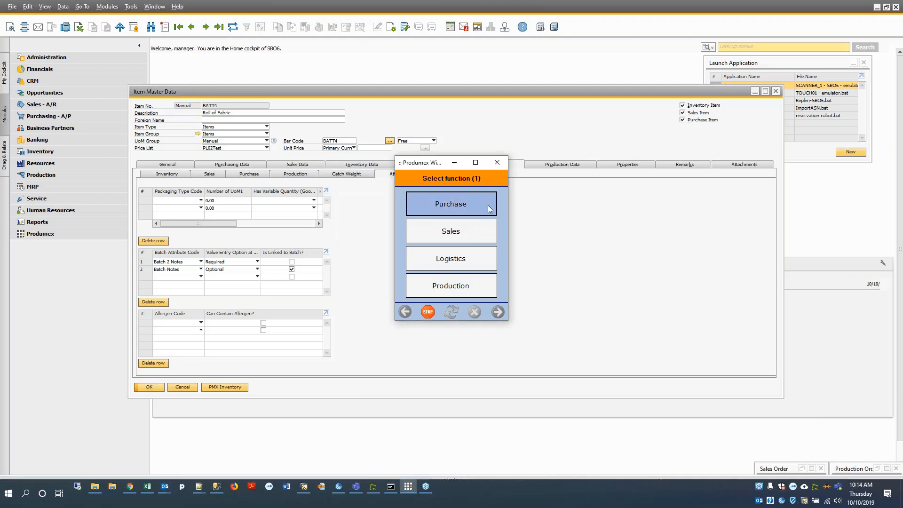
{"action": "left_click", "coordinate": [487, 205]}
{"action": "left_click", "coordinate": [477, 205]}
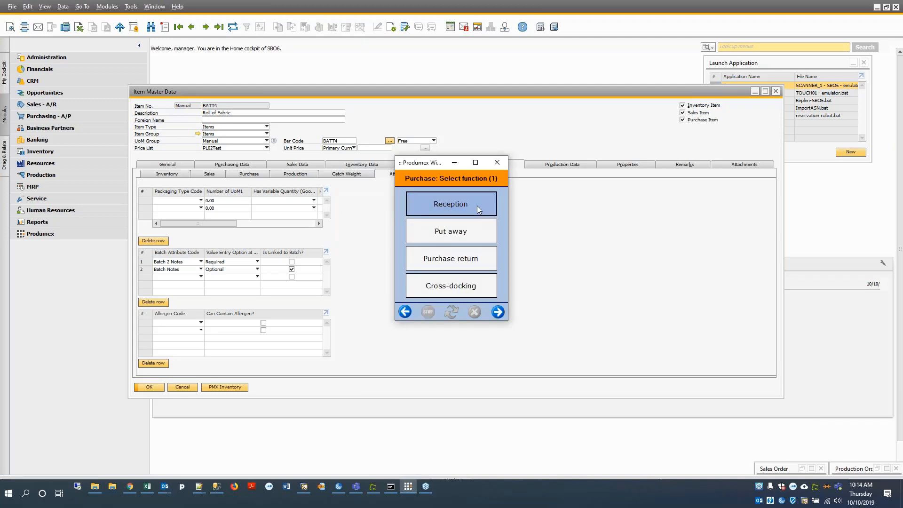
- Set up a reception without a purchase order at location REC01, RECDOCK01 for supplier V001 - aVendor 1
{"action": "left_click", "coordinate": [454, 242]}
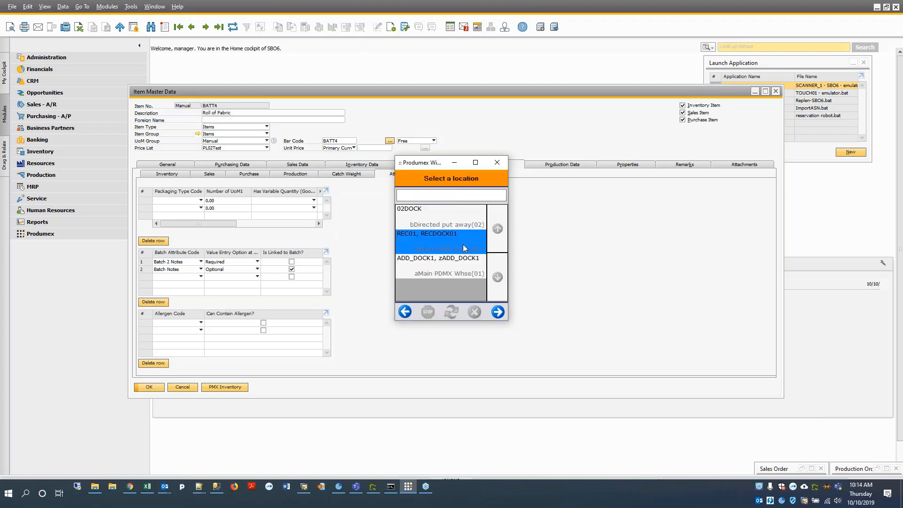
{"action": "left_click", "coordinate": [497, 312]}
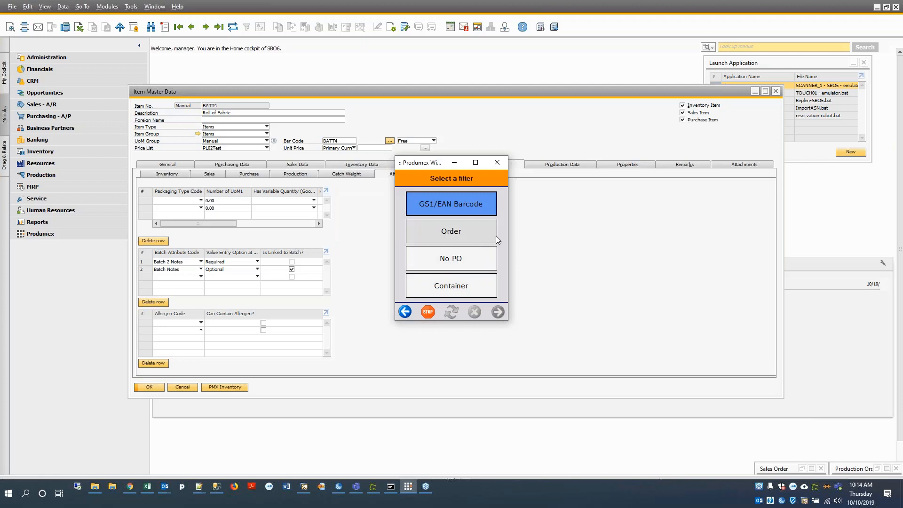
{"action": "left_click", "coordinate": [495, 235]}
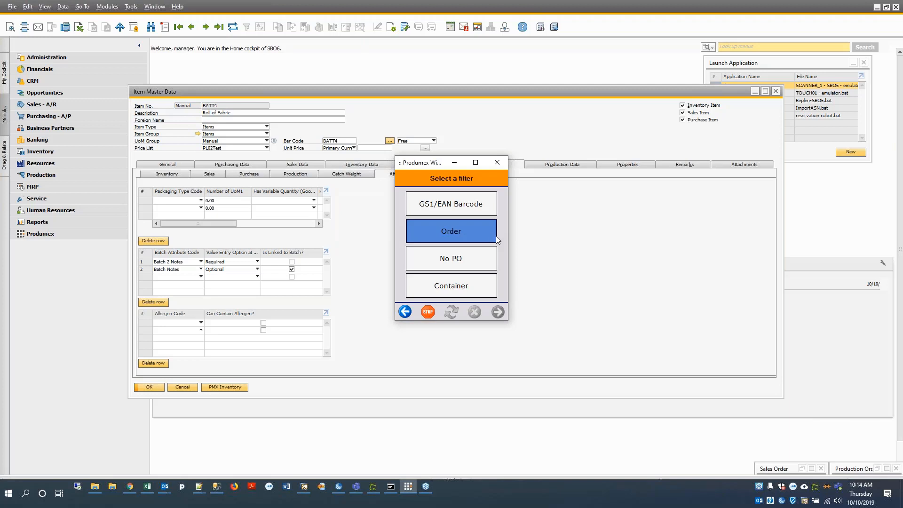
{"action": "left_click", "coordinate": [481, 262]}
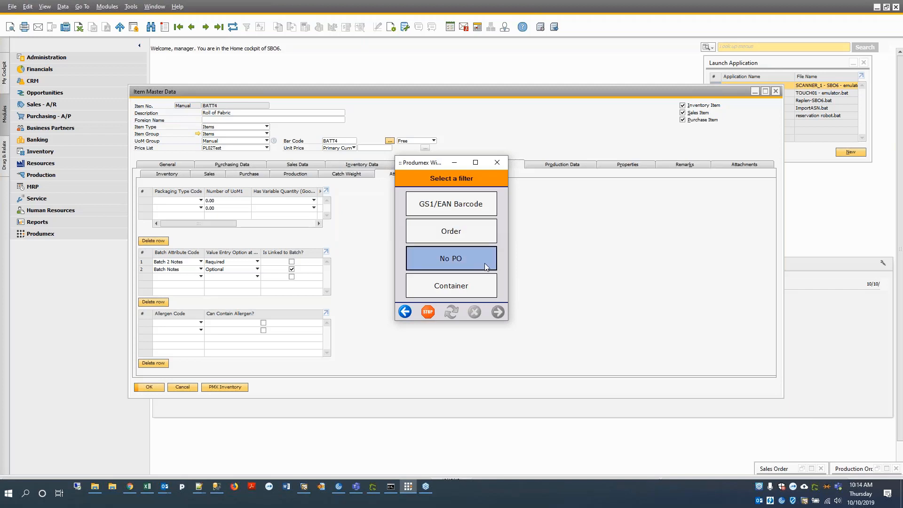
{"action": "left_click", "coordinate": [484, 264]}
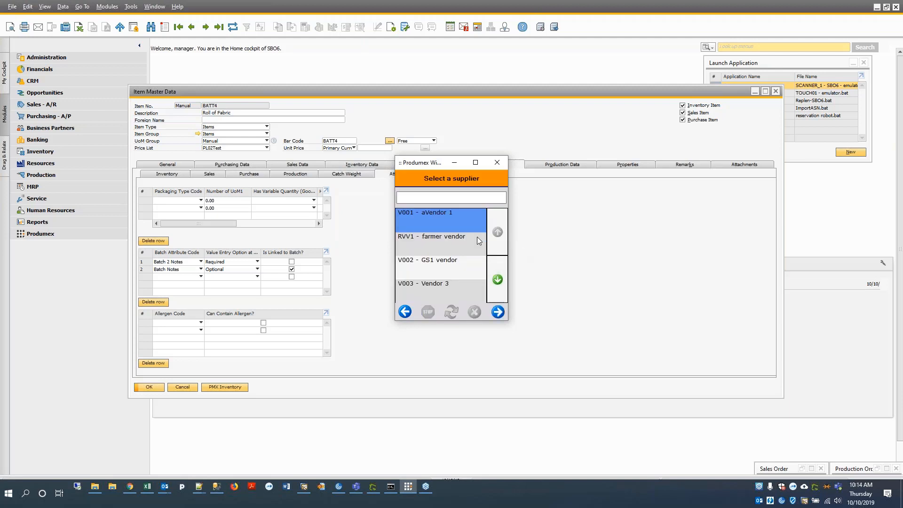
{"action": "left_click", "coordinate": [498, 312]}
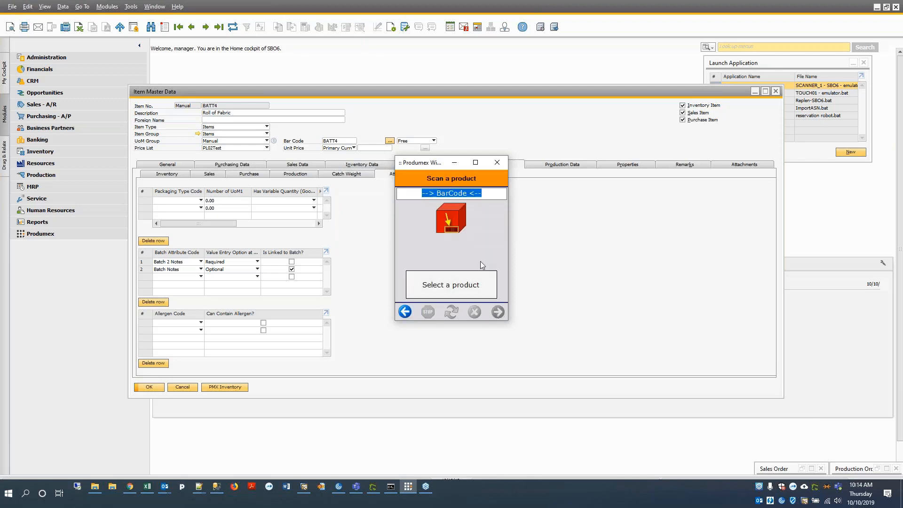
- Enter BATT1 as the product to receive and accept the proposed batch number
{"action": "type", "text": "BATT1"}
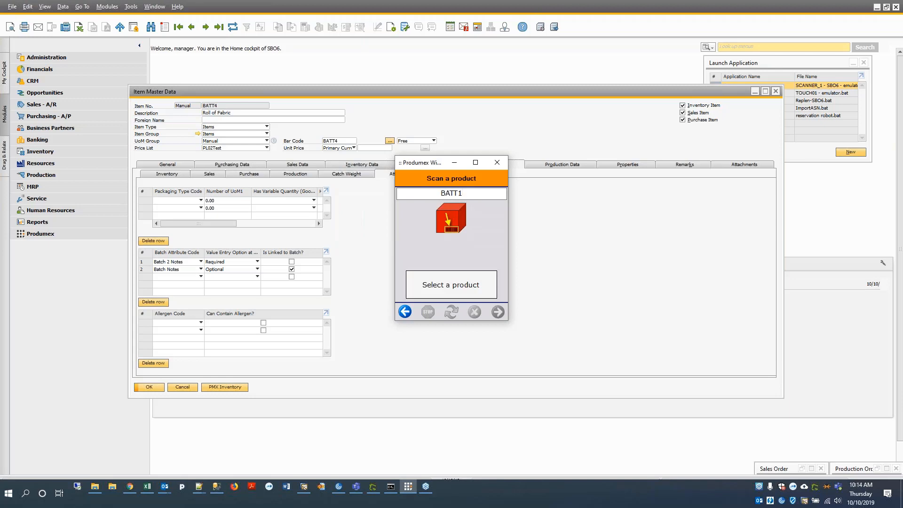
{"action": "key", "text": "Return"}
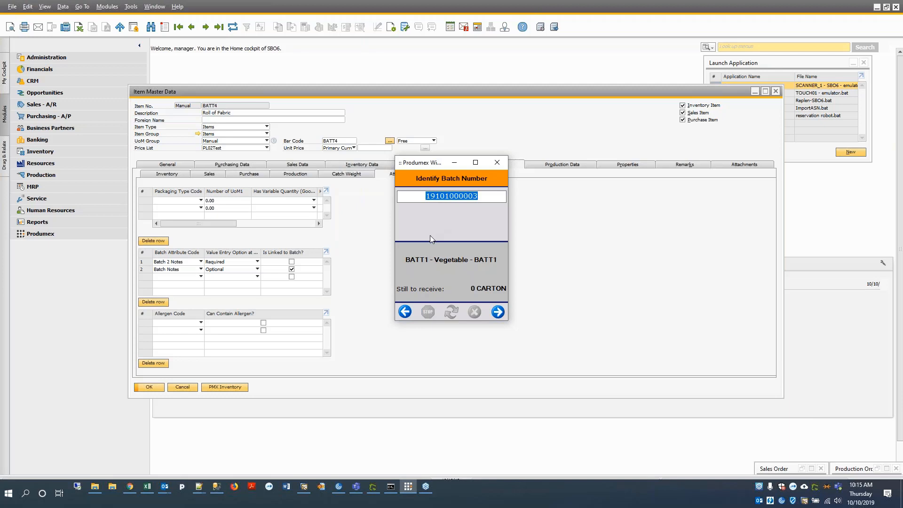
{"action": "left_click", "coordinate": [495, 312]}
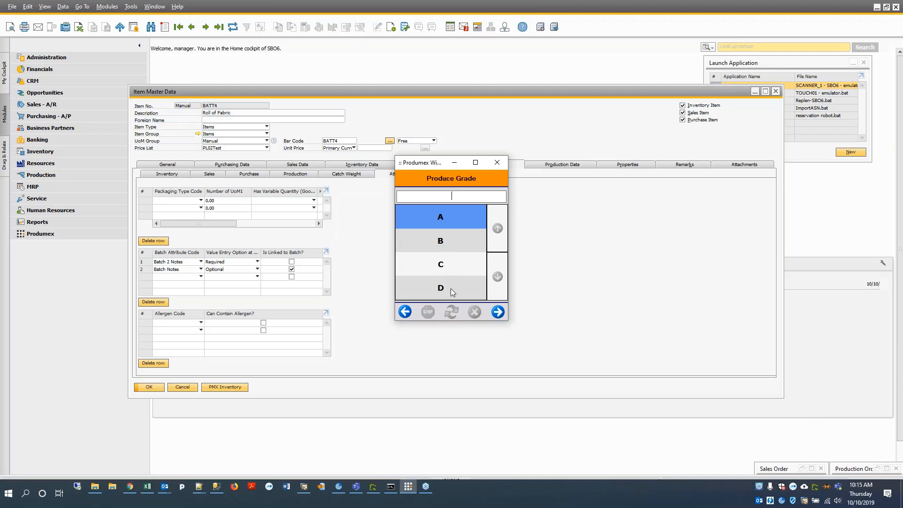
- Set the batch's produce grade to B and its pieces in carton to 12
{"action": "type", "text": "F"}
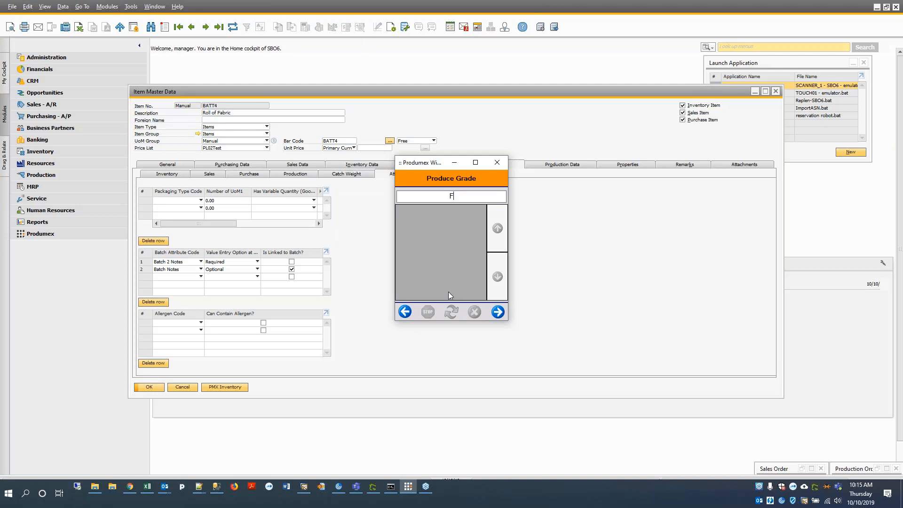
{"action": "key", "text": "BackSpace"}
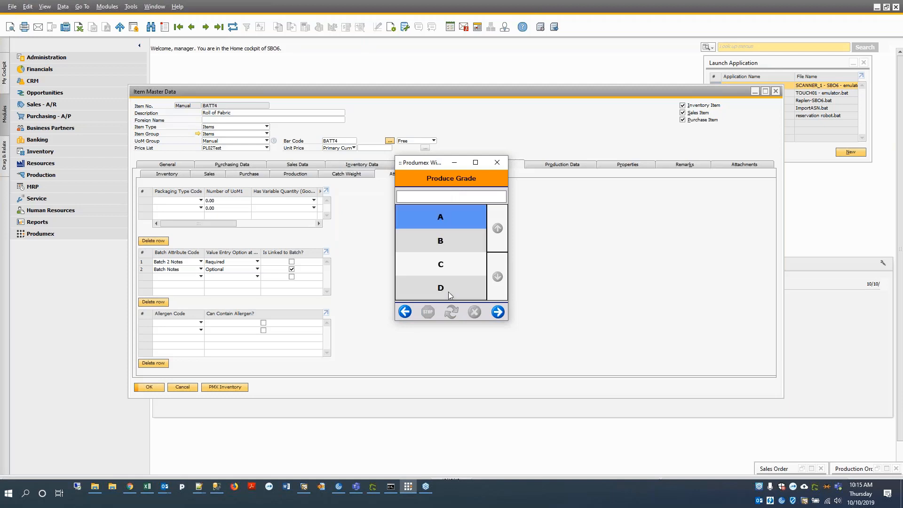
{"action": "left_click", "coordinate": [444, 262]}
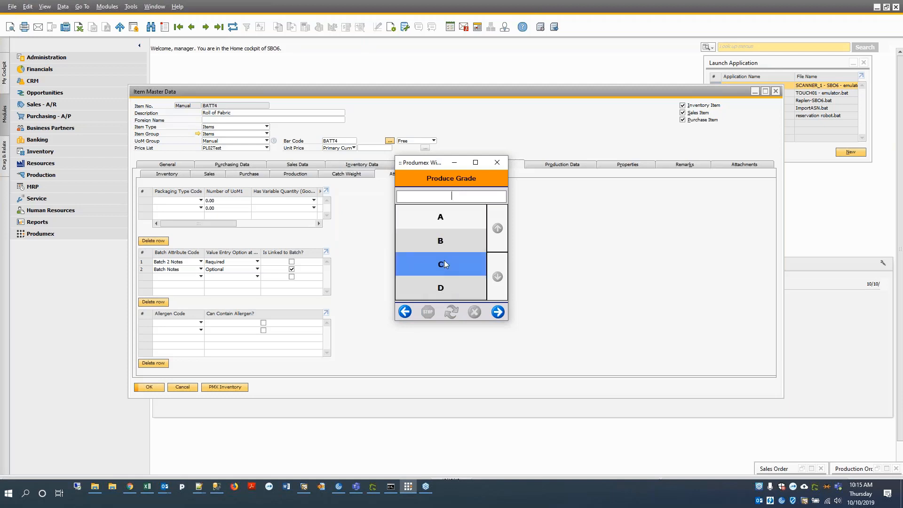
{"action": "left_click", "coordinate": [446, 242]}
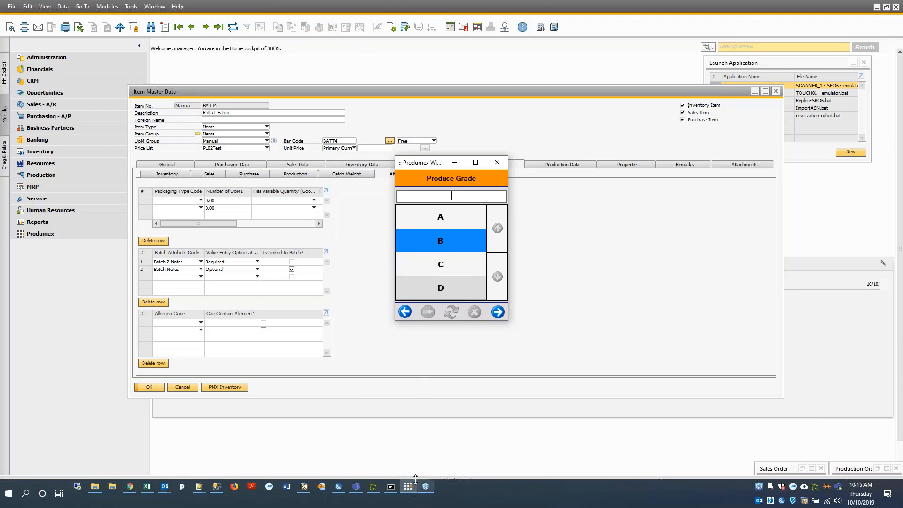
{"action": "left_click", "coordinate": [456, 214]}
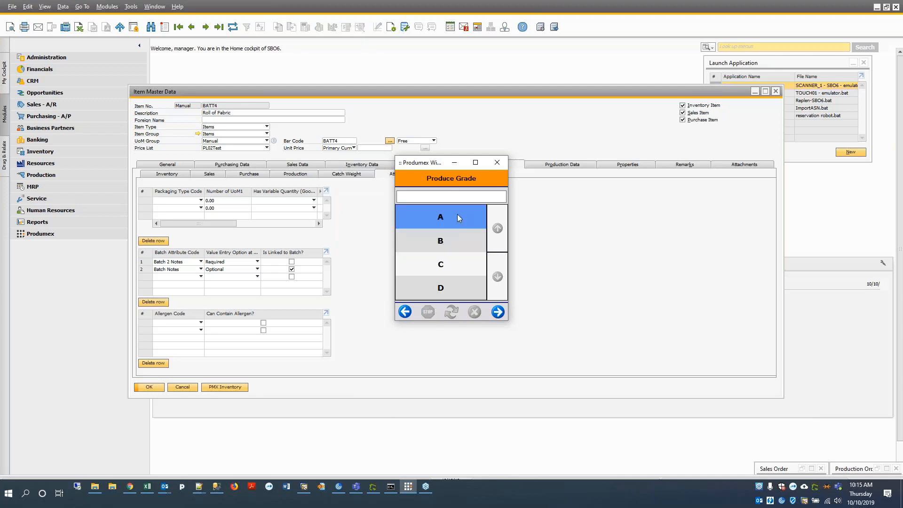
{"action": "left_click", "coordinate": [459, 240]}
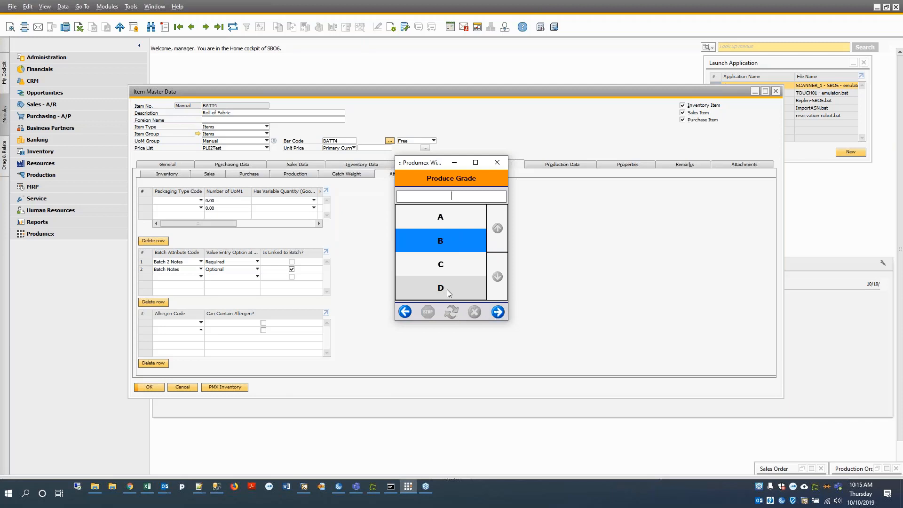
{"action": "left_click", "coordinate": [497, 311]}
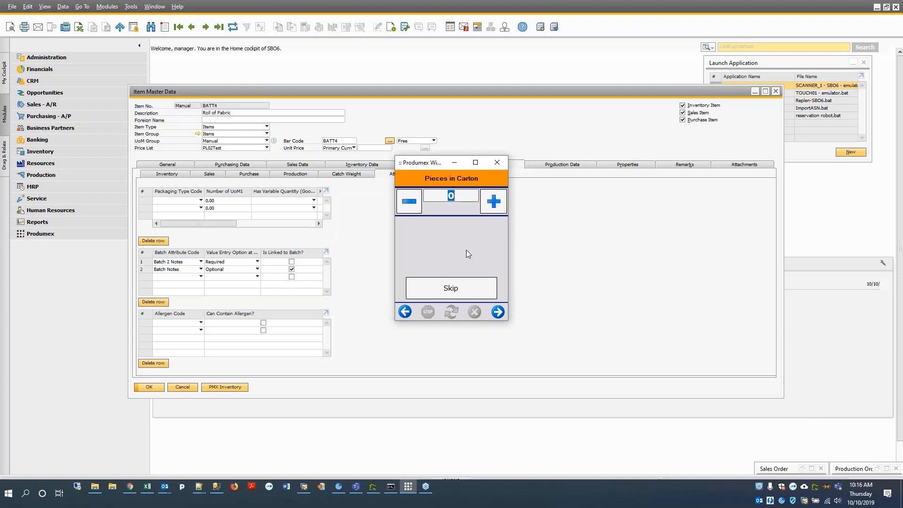
{"action": "type", "text": "12"}
{"action": "left_click", "coordinate": [498, 311]}
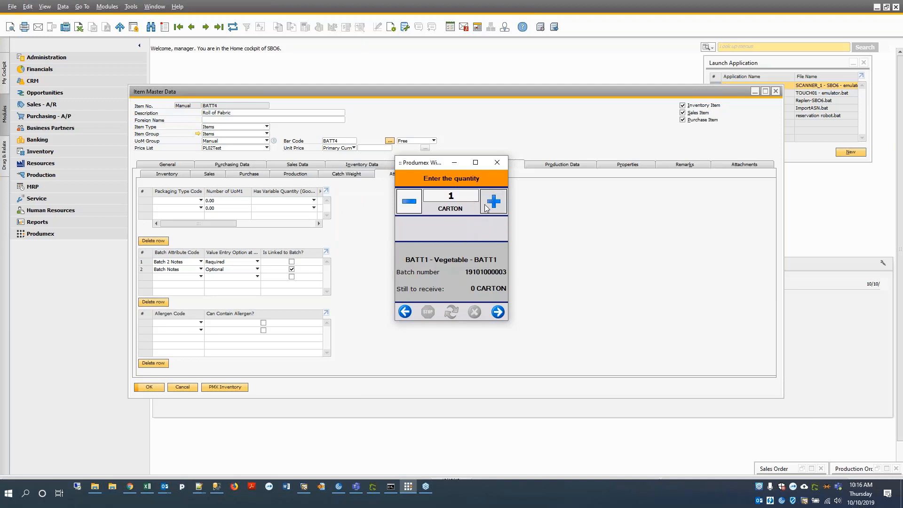
- Receive 1 carton of BATT1 with no further products, cancel saving the print output and decline the reprints
{"action": "left_click", "coordinate": [496, 312]}
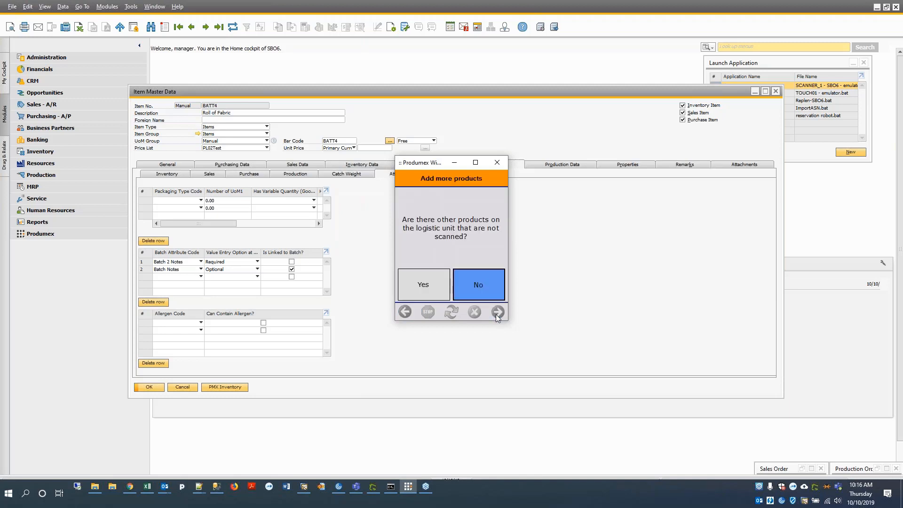
{"action": "left_click", "coordinate": [483, 281]}
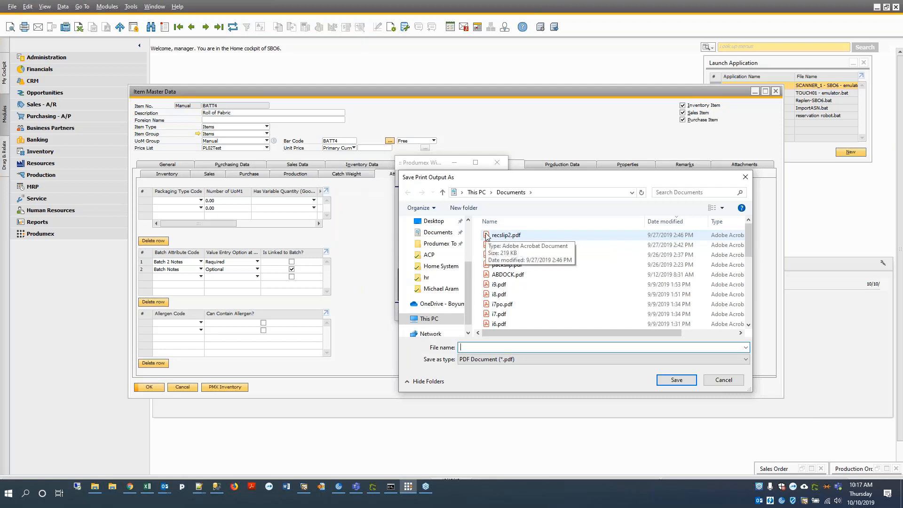
{"action": "key", "text": "Escape"}
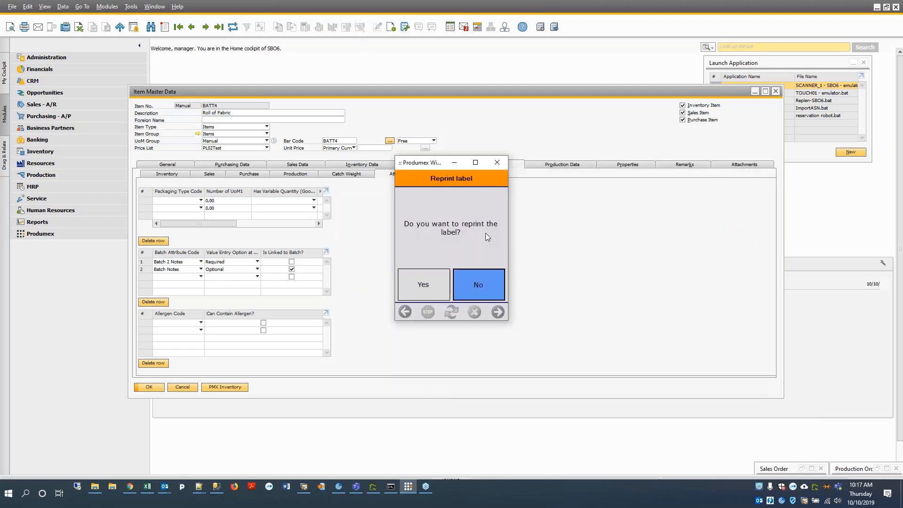
{"action": "left_click", "coordinate": [481, 281]}
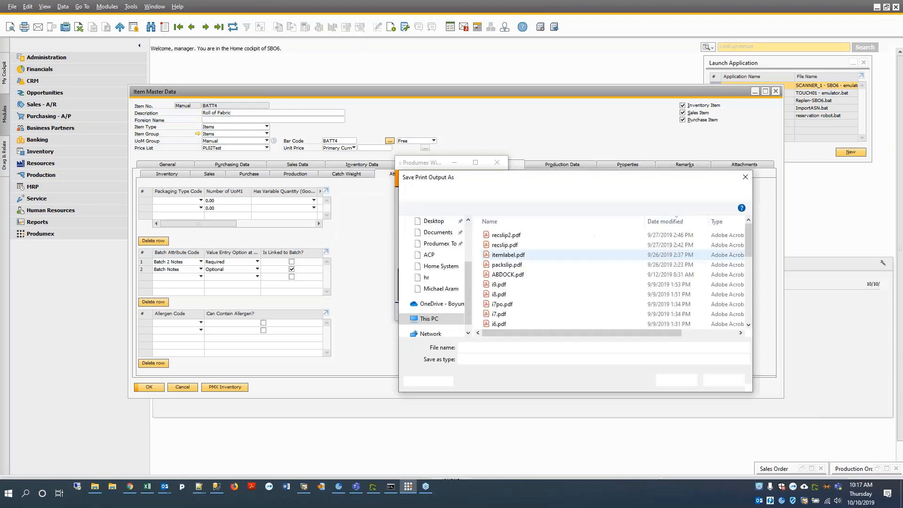
{"action": "left_click", "coordinate": [482, 284]}
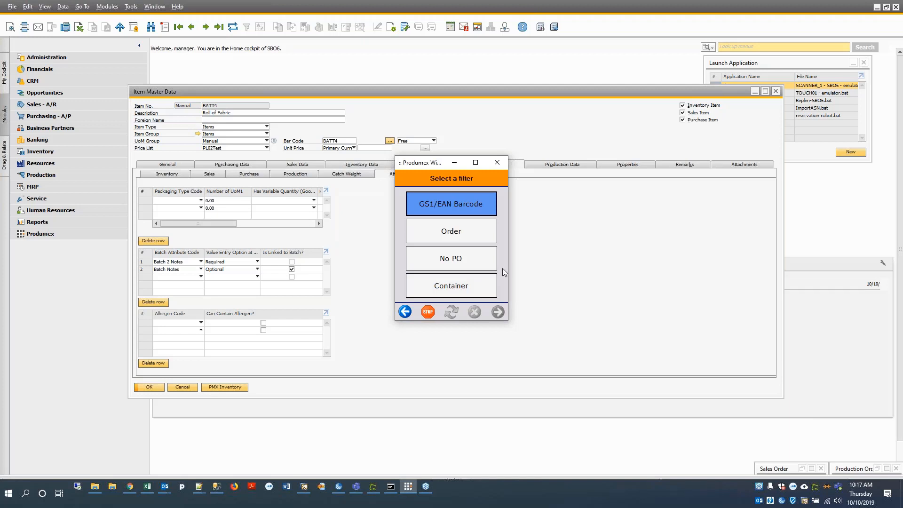
- Start another reception without a purchase order for supplier V001, enter BATT2 as the product and accept the proposed batch number
{"action": "left_click", "coordinate": [476, 266]}
{"action": "left_click", "coordinate": [498, 312]}
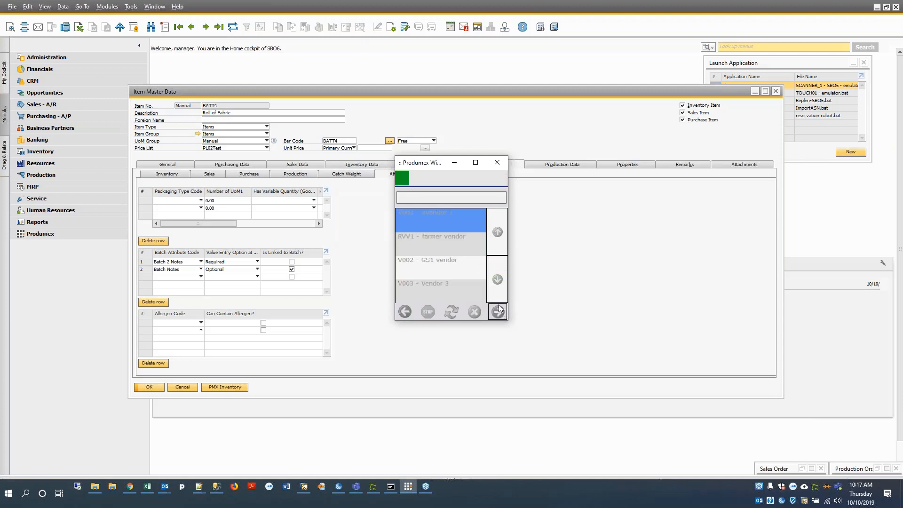
{"action": "type", "text": "BA"}
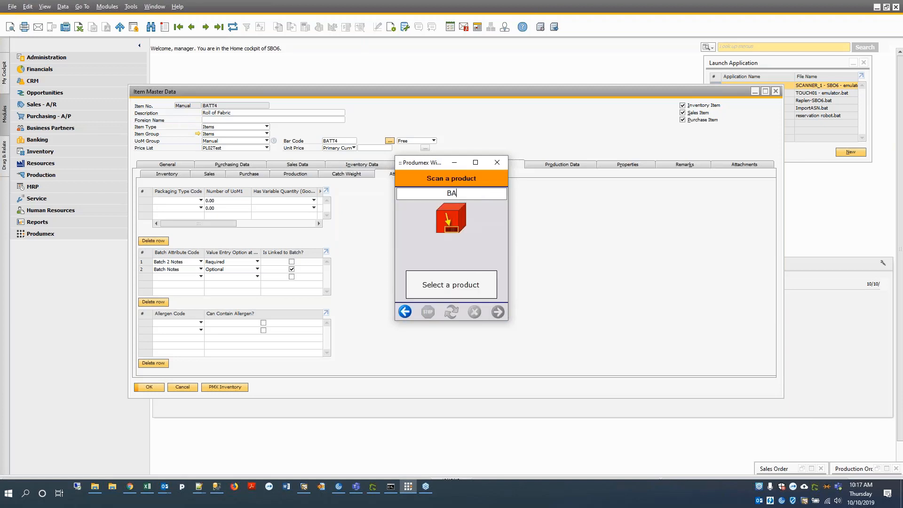
{"action": "type", "text": "TT2"}
{"action": "key", "text": "Return"}
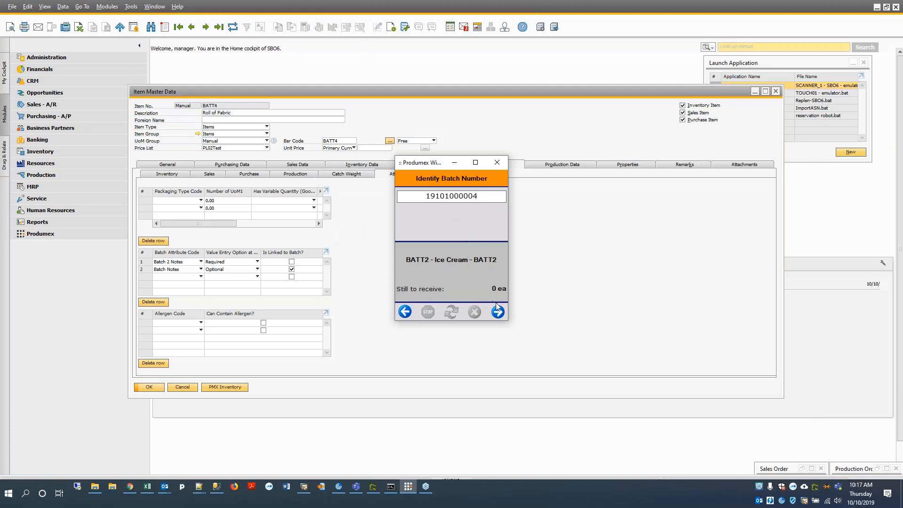
{"action": "key", "text": "Return"}
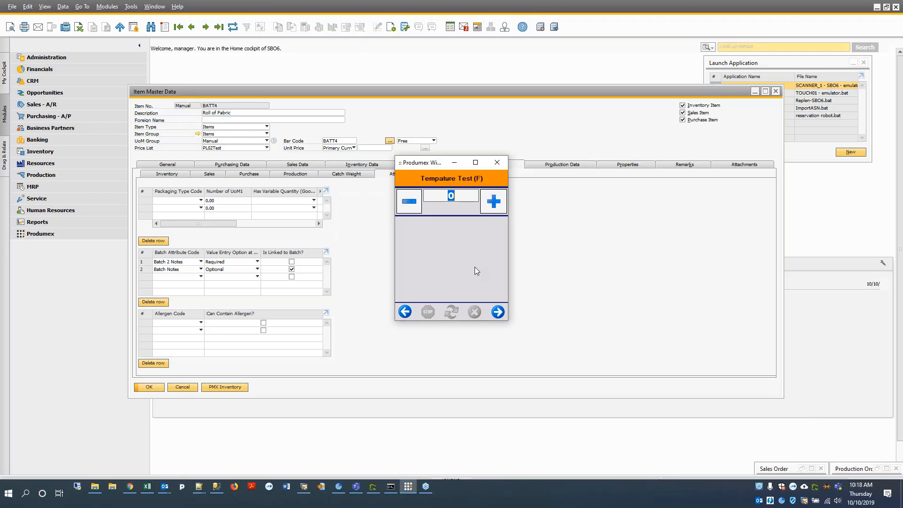
- Record a temperature test of 35.5 F for the BATT2 batch and receive a quantity of 1 ea
{"action": "type", "text": "35.5"}
{"action": "left_click", "coordinate": [498, 310]}
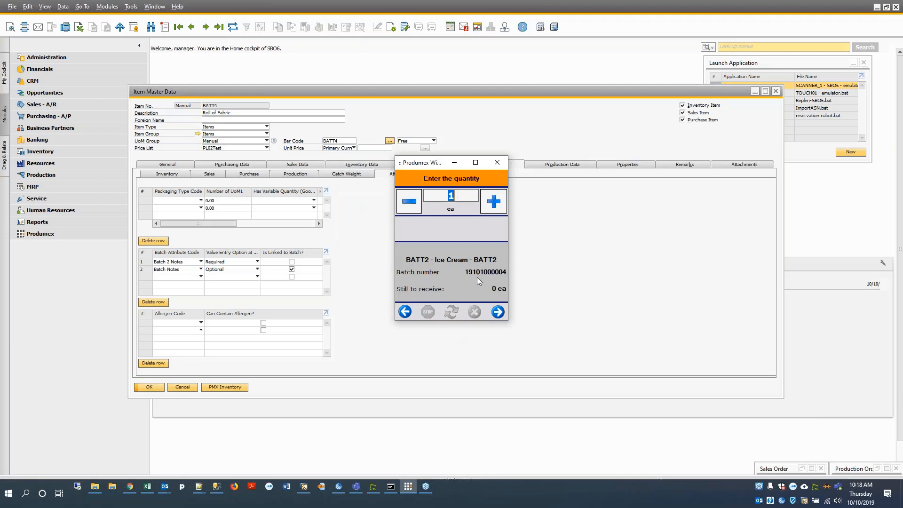
{"action": "type", "text": "1"}
{"action": "left_click", "coordinate": [499, 311]}
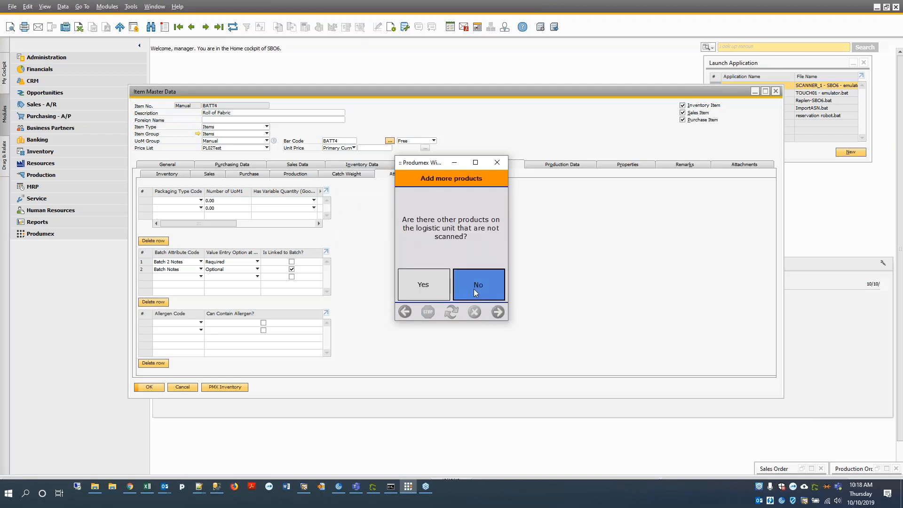
- Finish the BATT2 reception without other products, cancel saving the print output, and decline reprinting the label and document
{"action": "left_click", "coordinate": [474, 287]}
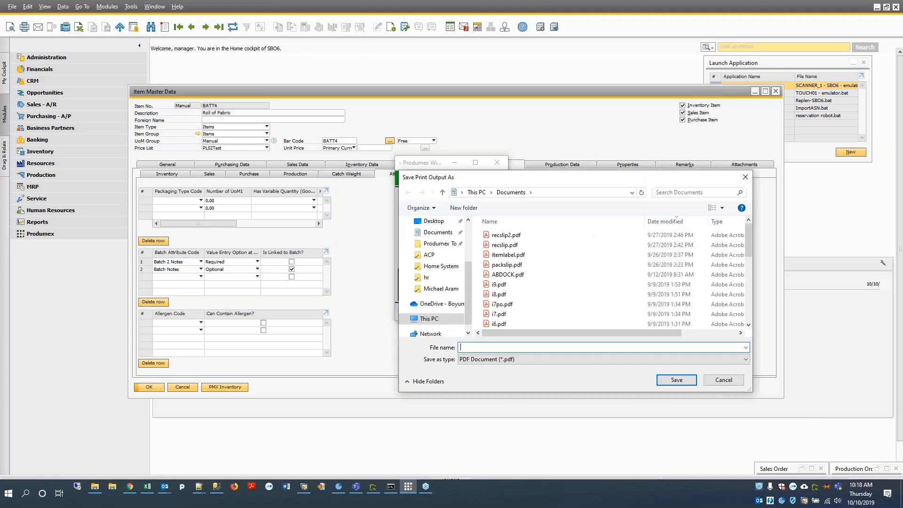
{"action": "key", "text": "Escape"}
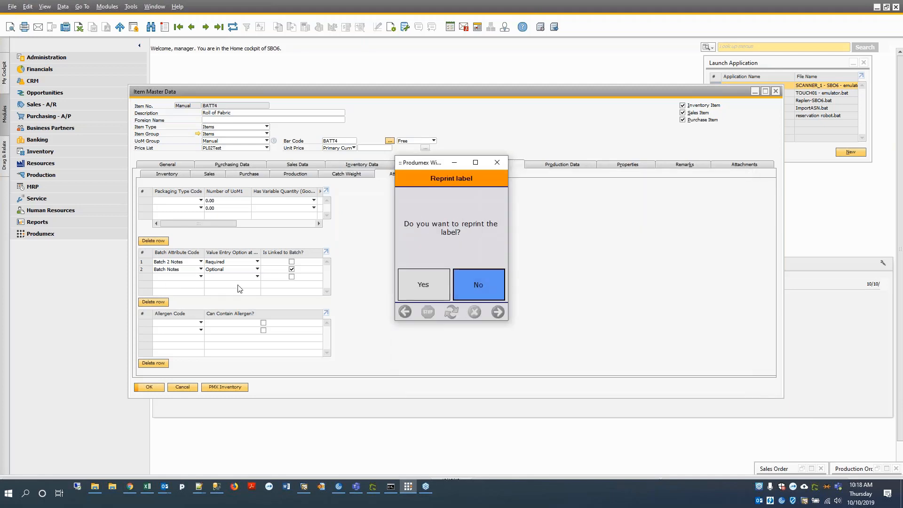
{"action": "left_click", "coordinate": [476, 284]}
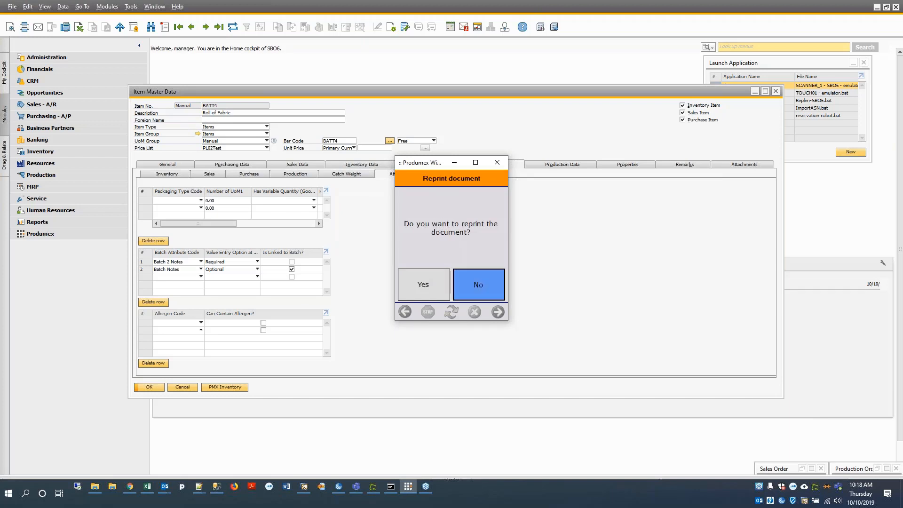
{"action": "left_click", "coordinate": [493, 287]}
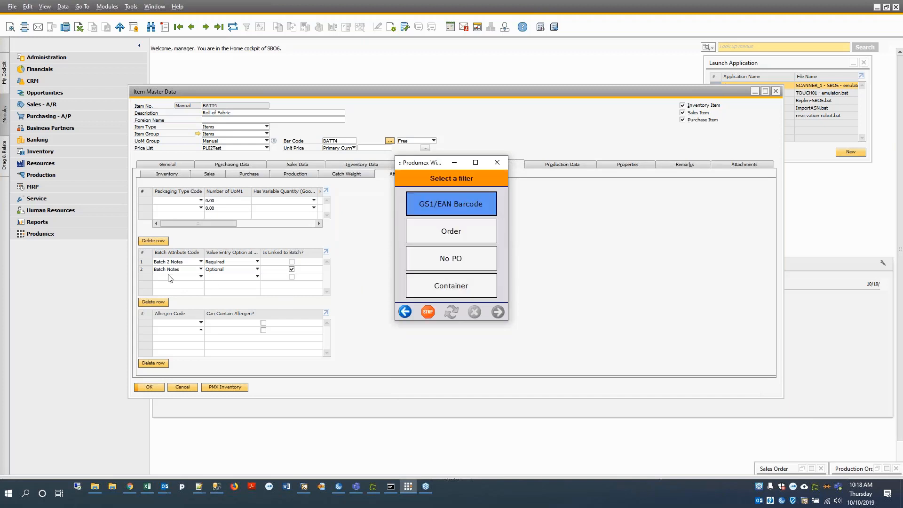
- Switch to gs1.txt in Notepad++ to examine the product identifier 02, and display item BATT3 in Item Master Data for its bar code
{"action": "key", "text": "alt+Tab"}
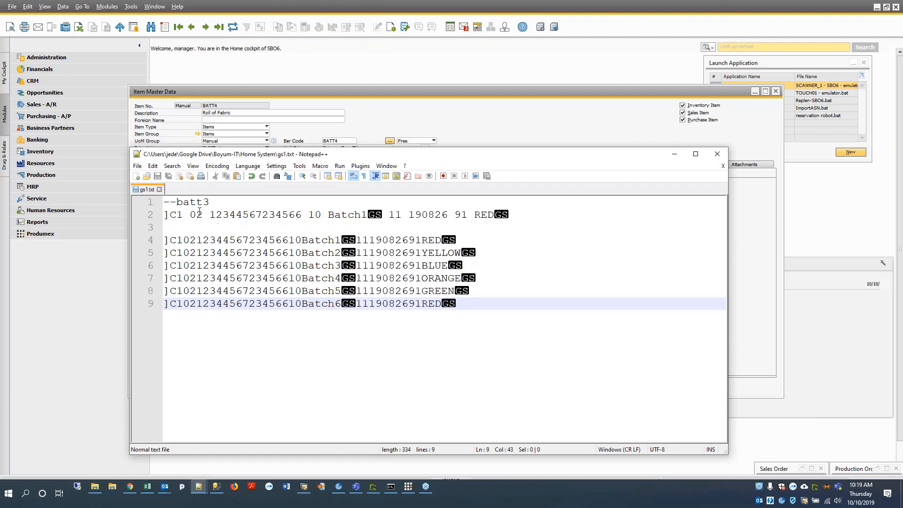
{"action": "left_click", "coordinate": [181, 214]}
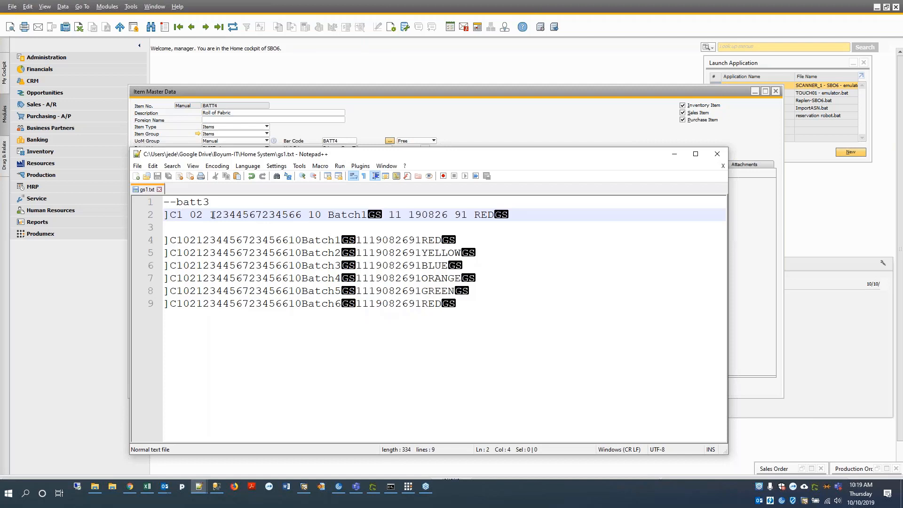
{"action": "left_click_drag", "start_coordinate": [189, 214], "coordinate": [203, 215]}
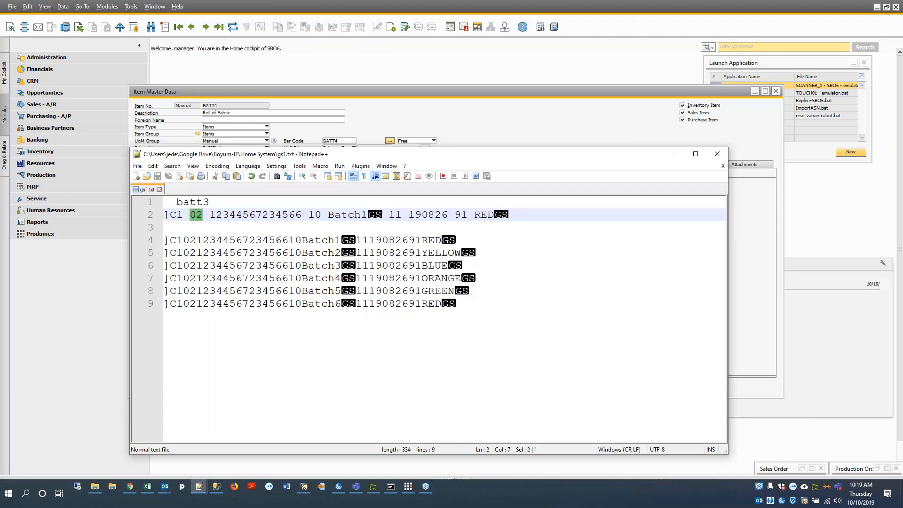
{"action": "left_click", "coordinate": [213, 214]}
{"action": "left_click", "coordinate": [283, 92]}
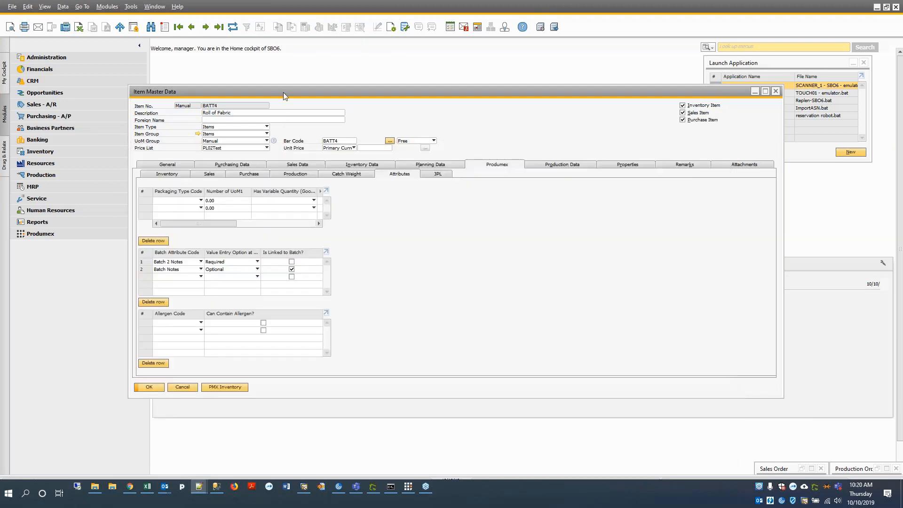
{"action": "left_click", "coordinate": [191, 27]}
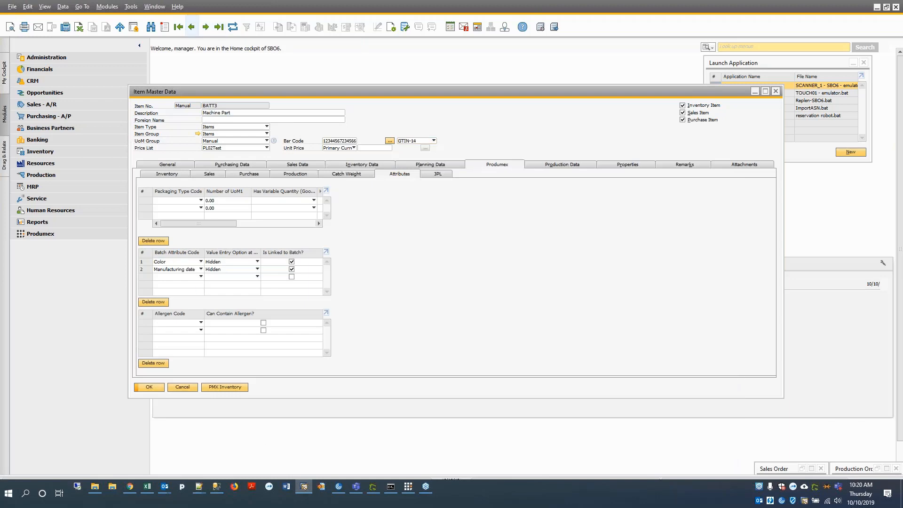
- Return to gs1.txt and examine the sample barcode's batch (10), manufacturing date (11) and color (91) identifiers, including the ORANGE entry
{"action": "key", "text": "alt+Tab"}
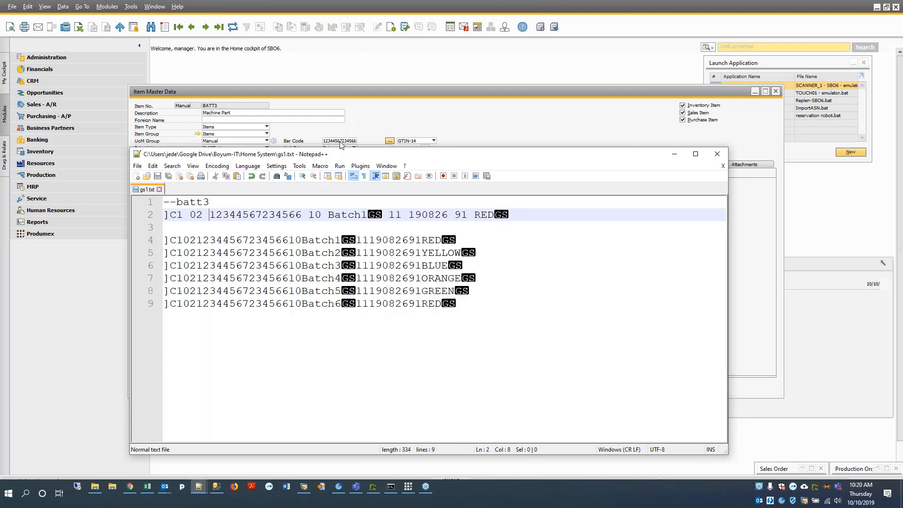
{"action": "double_click", "coordinate": [316, 215]}
{"action": "double_click", "coordinate": [395, 214]}
{"action": "left_click_drag", "start_coordinate": [409, 214], "coordinate": [448, 214]}
{"action": "left_click_drag", "start_coordinate": [457, 215], "coordinate": [470, 215]}
{"action": "double_click", "coordinate": [475, 216]}
{"action": "left_click_drag", "start_coordinate": [408, 278], "coordinate": [461, 279]}
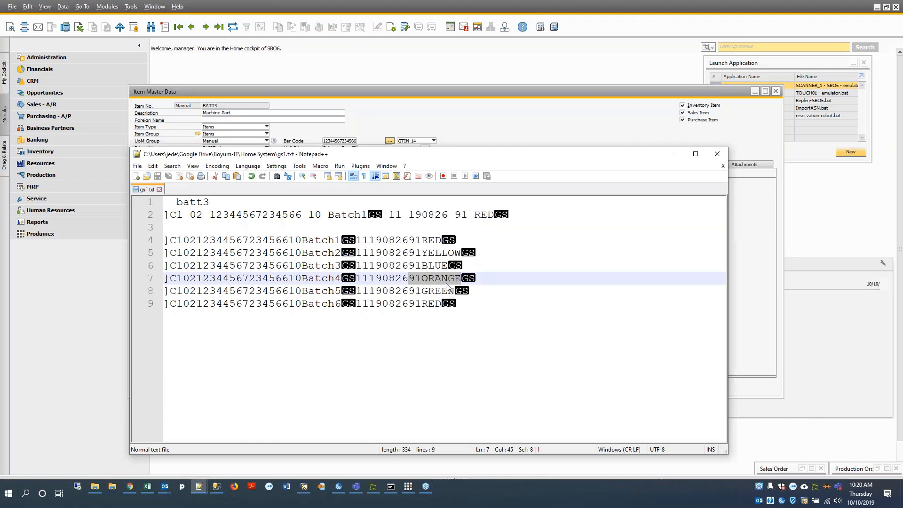
- Switch to the Produmex scanner, filter the reception by GS1/EAN barcode and enter the Batch4 ORANGE barcode from gs1.txt
{"action": "left_click_drag", "start_coordinate": [434, 157], "coordinate": [0, 148]}
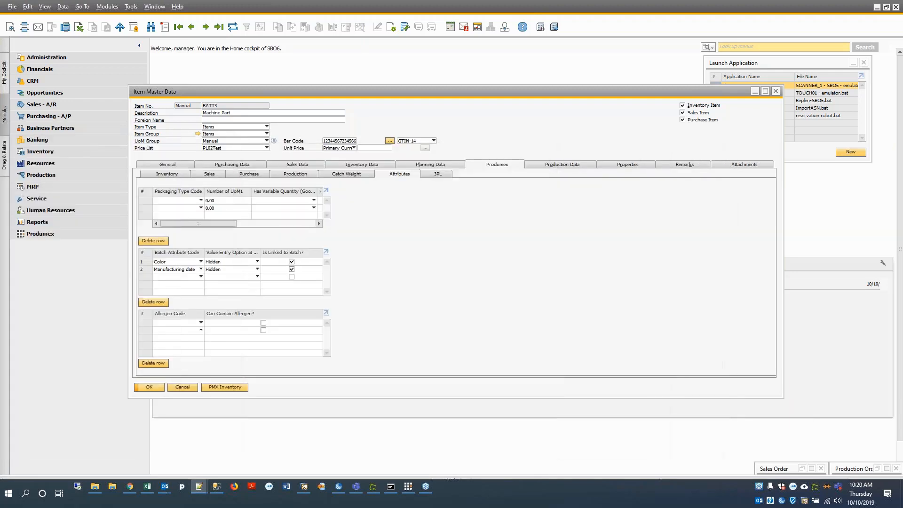
{"action": "mouse_move", "coordinate": [409, 490]}
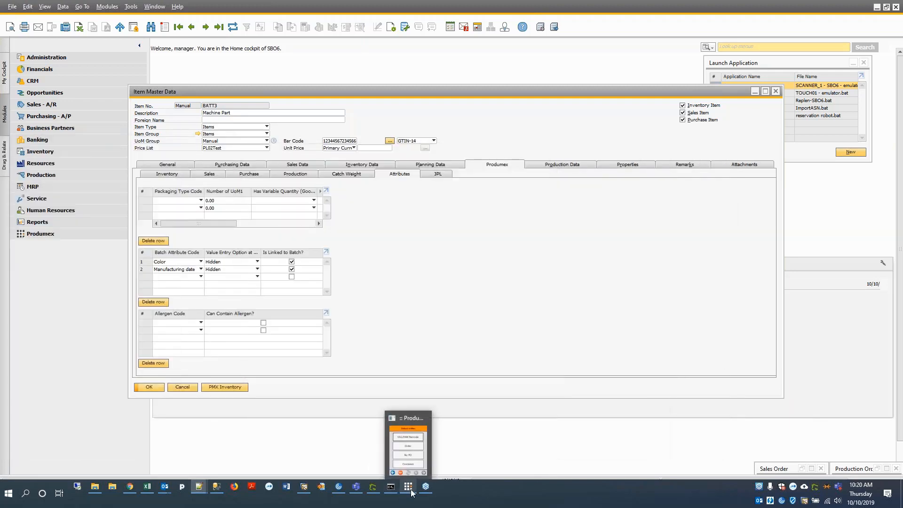
{"action": "left_click", "coordinate": [403, 457]}
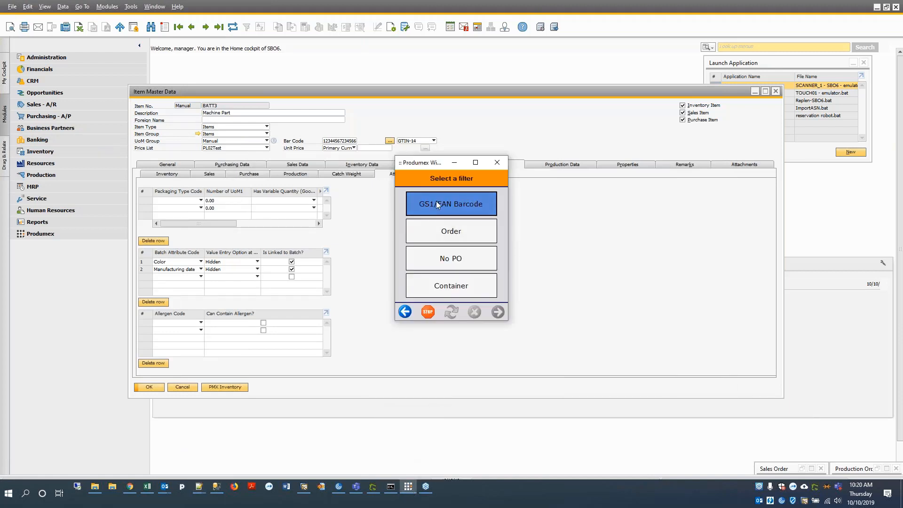
{"action": "left_click", "coordinate": [0, 213]}
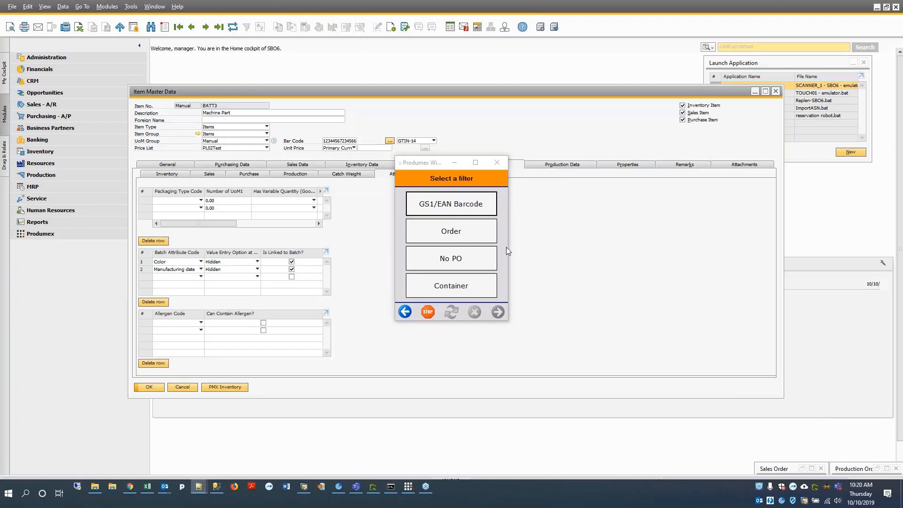
{"action": "left_click", "coordinate": [444, 214]}
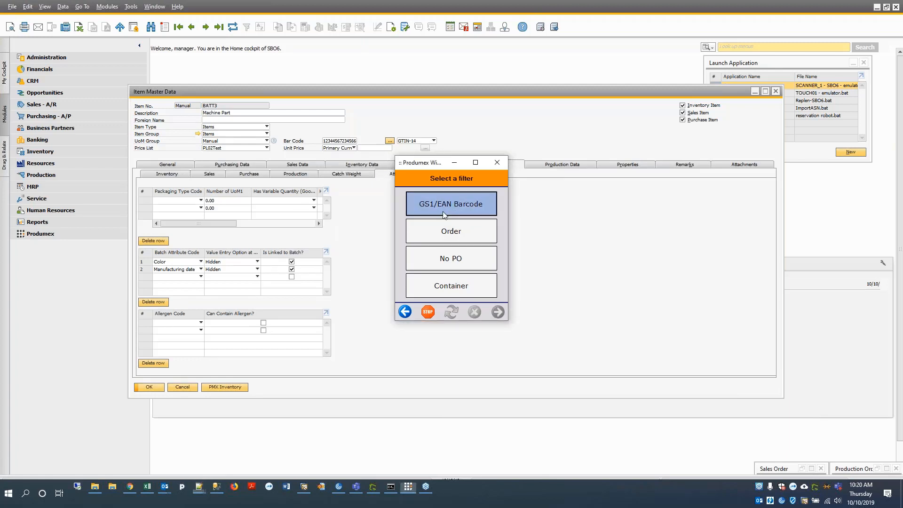
{"action": "left_click", "coordinate": [466, 208]}
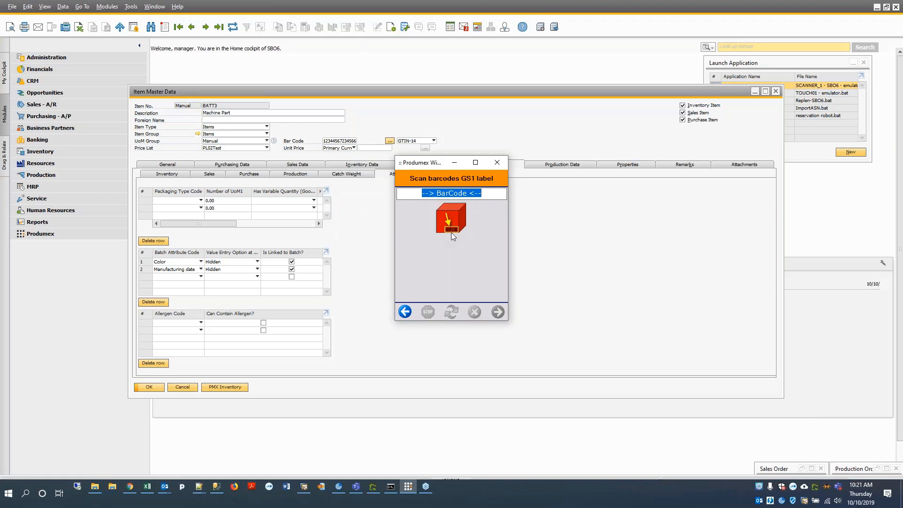
{"action": "key", "text": "ctrl+v"}
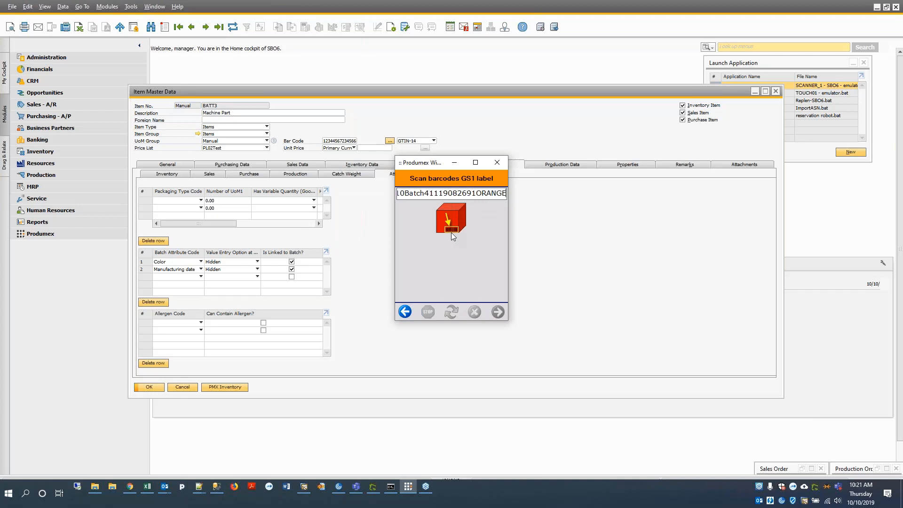
{"action": "key", "text": "Return"}
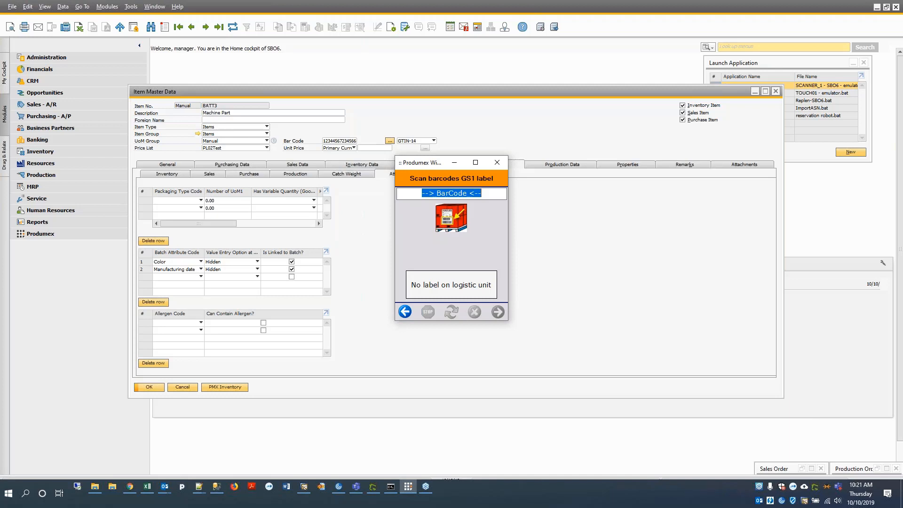
- Paste the copied barcode as the logistic unit's GS1 label and finish scanning barcodes
{"action": "key", "text": "ctrl+v"}
{"action": "key", "text": "Return"}
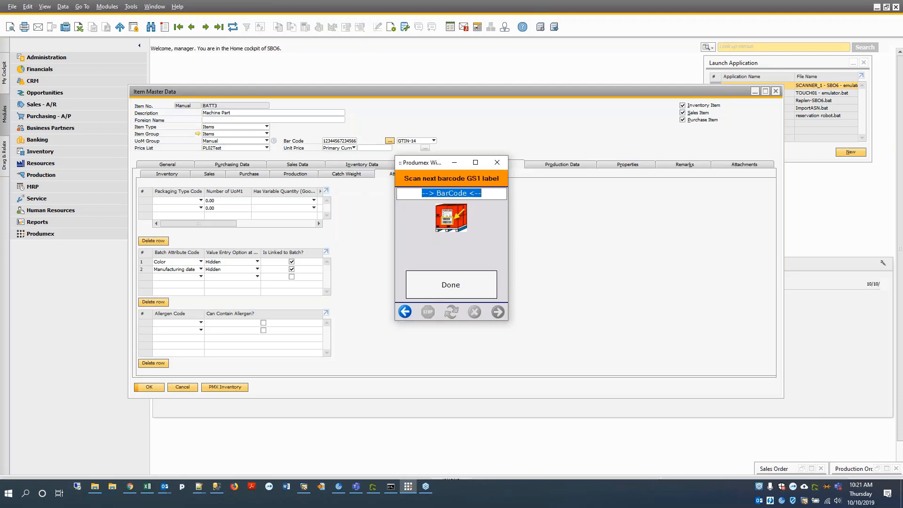
{"action": "left_click", "coordinate": [451, 288]}
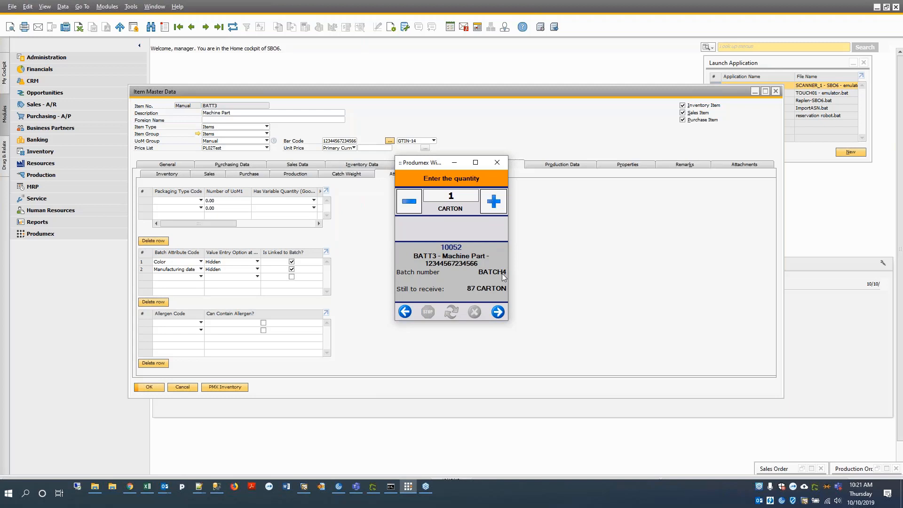
- Set the BATT3 quantity to 10 cartons and confirm that the logistic unit holds no other products
{"action": "left_click", "coordinate": [459, 198]}
{"action": "type", "text": "10"}
{"action": "left_click", "coordinate": [498, 314]}
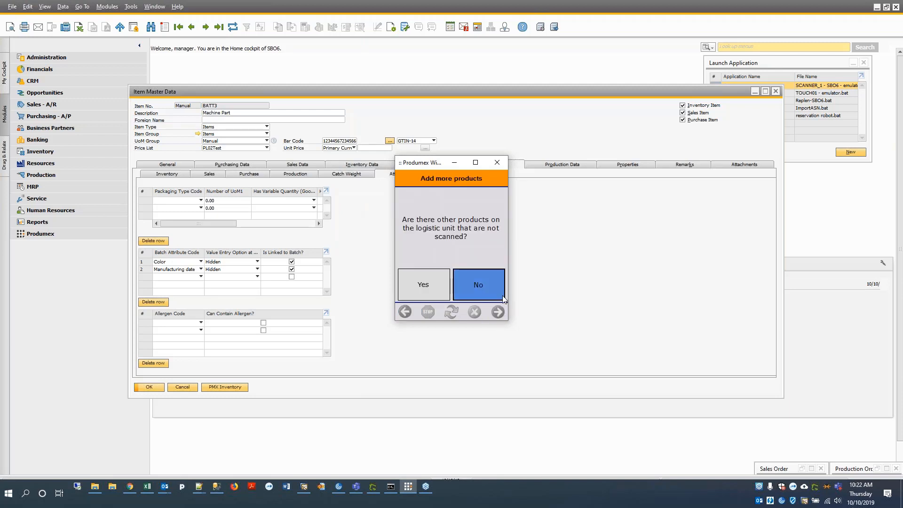
{"action": "left_click", "coordinate": [484, 285]}
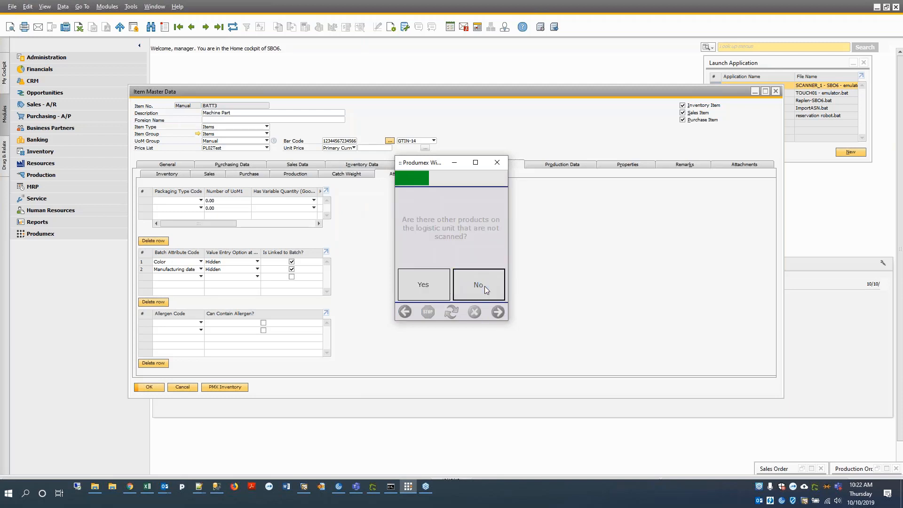
{"action": "key", "text": "Escape"}
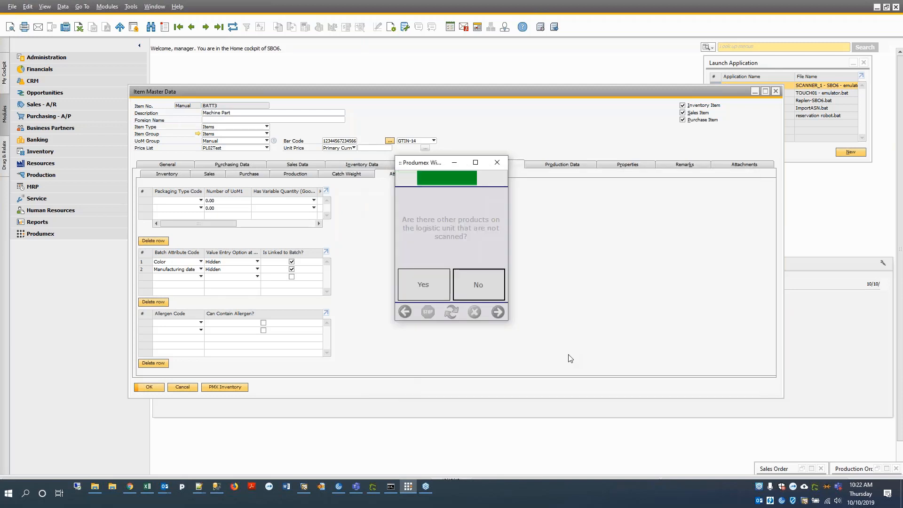
- Finish the logistic unit without other products, book the goods receipt and decline reprinting the document
{"action": "left_click", "coordinate": [488, 281]}
{"action": "left_click", "coordinate": [485, 290]}
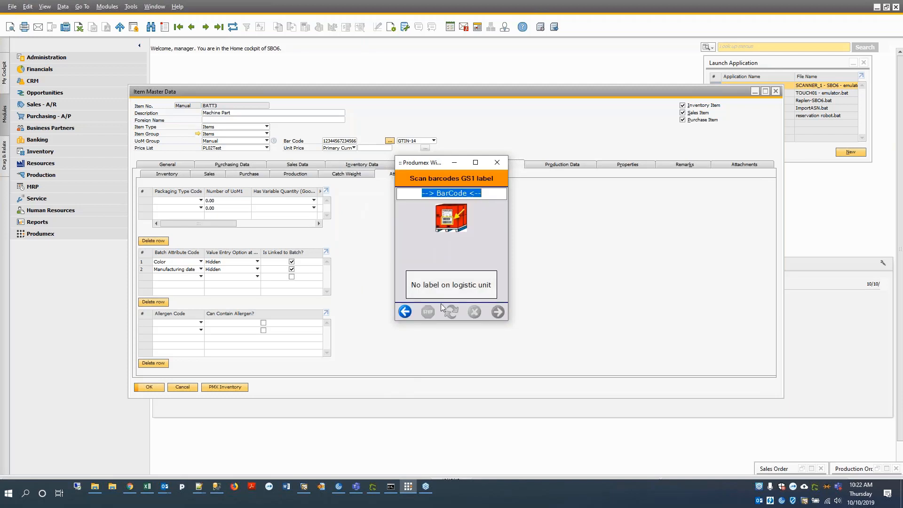
{"action": "left_click", "coordinate": [405, 314]}
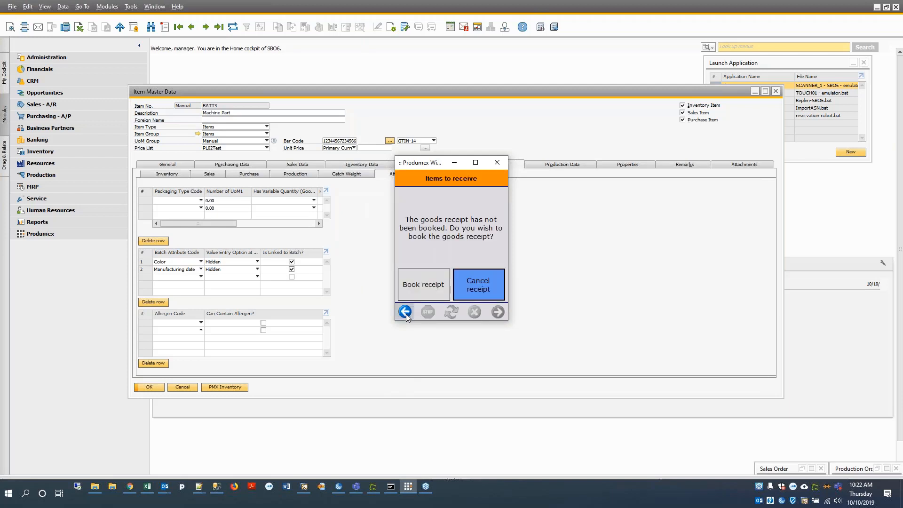
{"action": "left_click", "coordinate": [412, 287]}
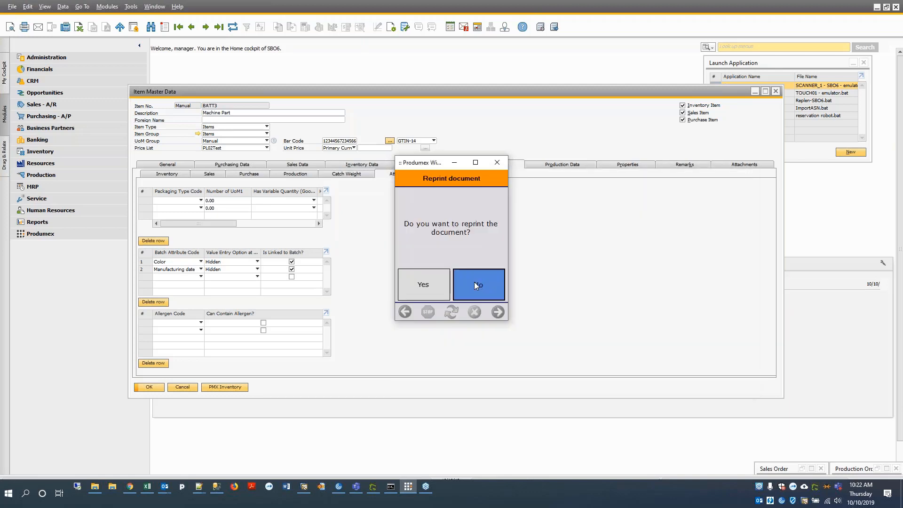
{"action": "left_click", "coordinate": [474, 282]}
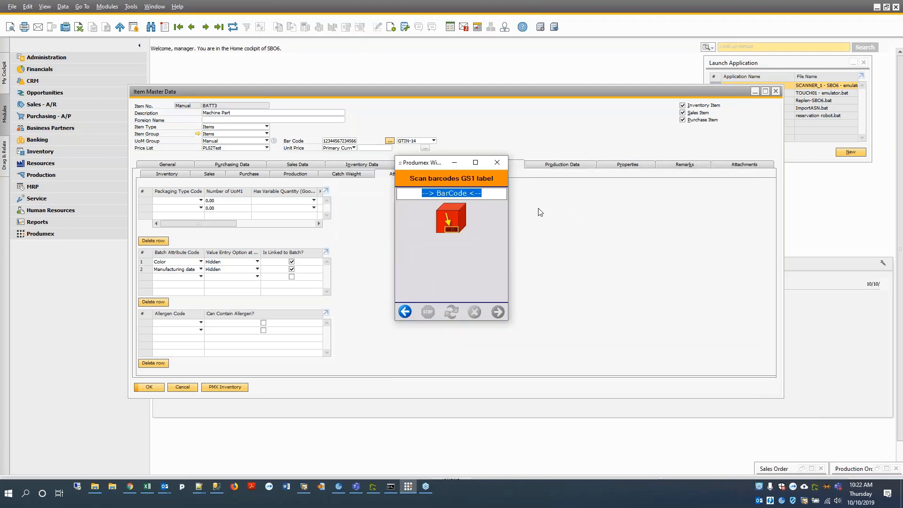
- Run the inventory report for items BATT1 to BATT4 and show the batch attributes of BATT3's BATCH4
{"action": "left_click", "coordinate": [575, 260]}
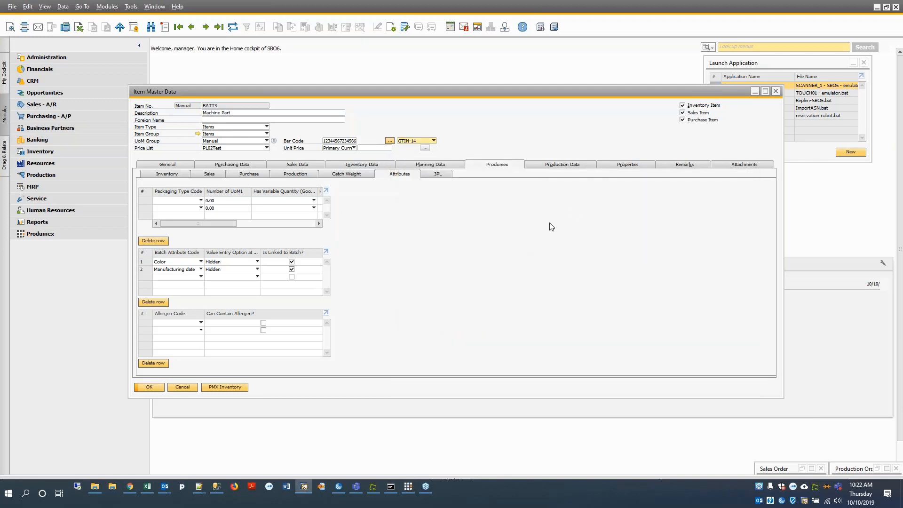
{"action": "left_click", "coordinate": [755, 94]}
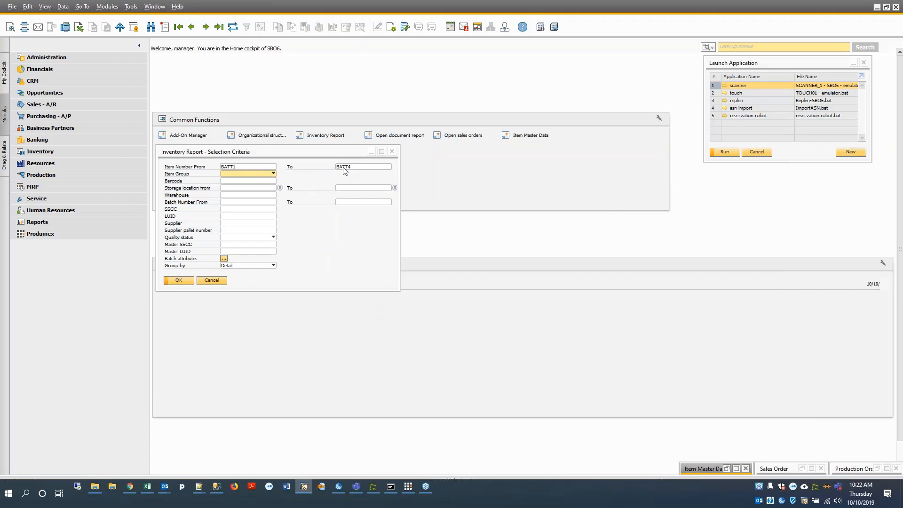
{"action": "left_click", "coordinate": [174, 281]}
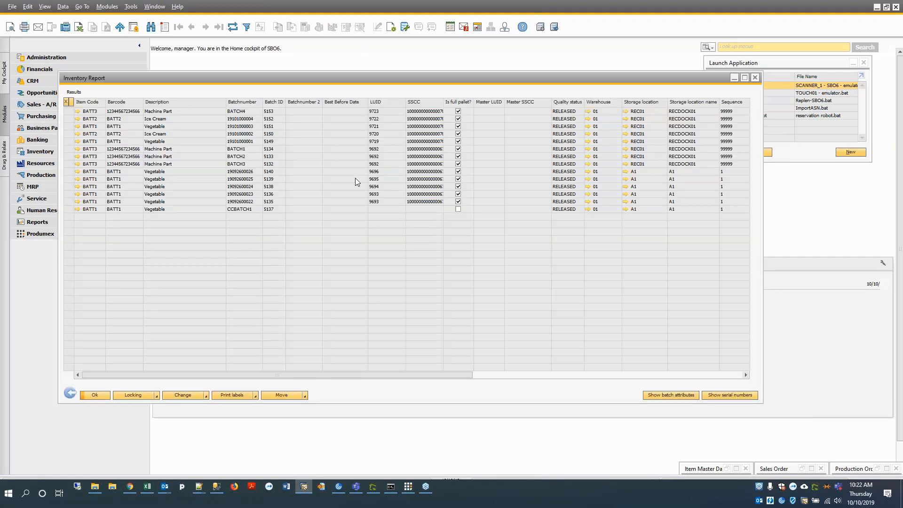
{"action": "left_click", "coordinate": [69, 111]}
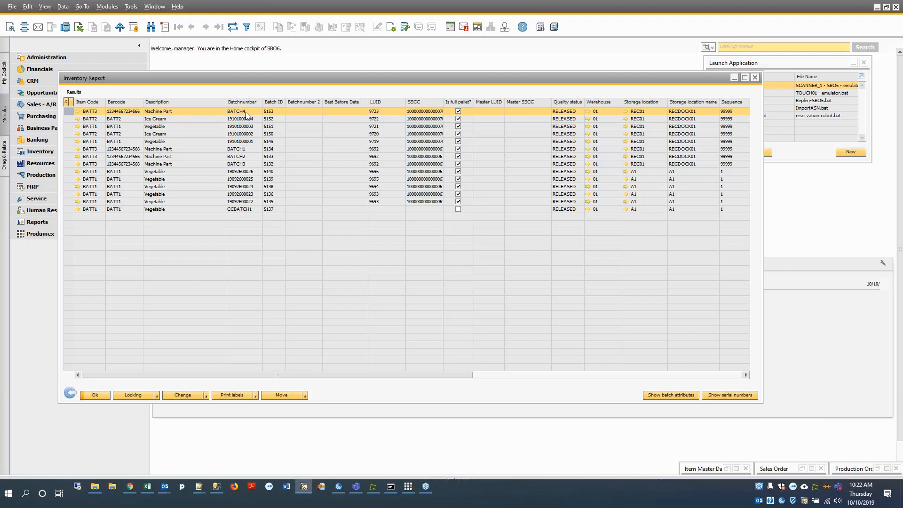
{"action": "left_click", "coordinate": [659, 395]}
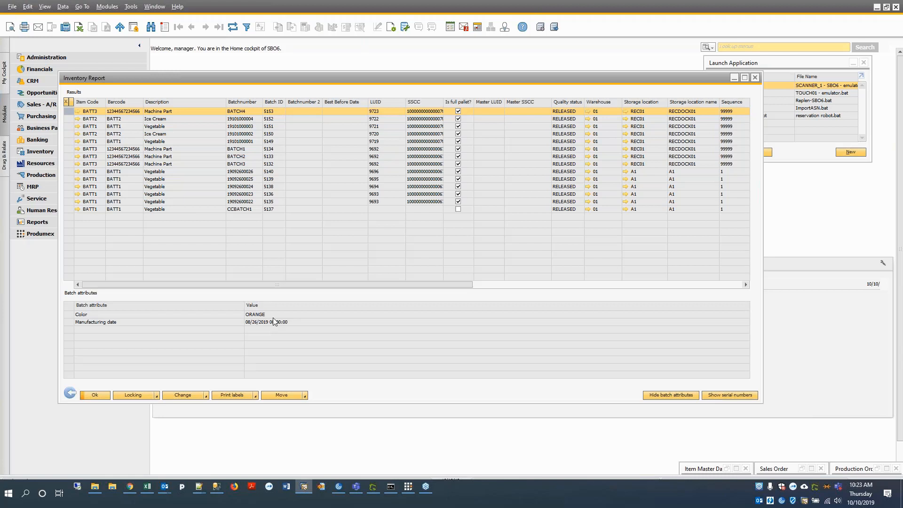
- Examine the batch attributes of the other BATT1, BATT2 and BATT3 batches stored at RECDOCK01, down to BATCH3
{"action": "left_click", "coordinate": [67, 119]}
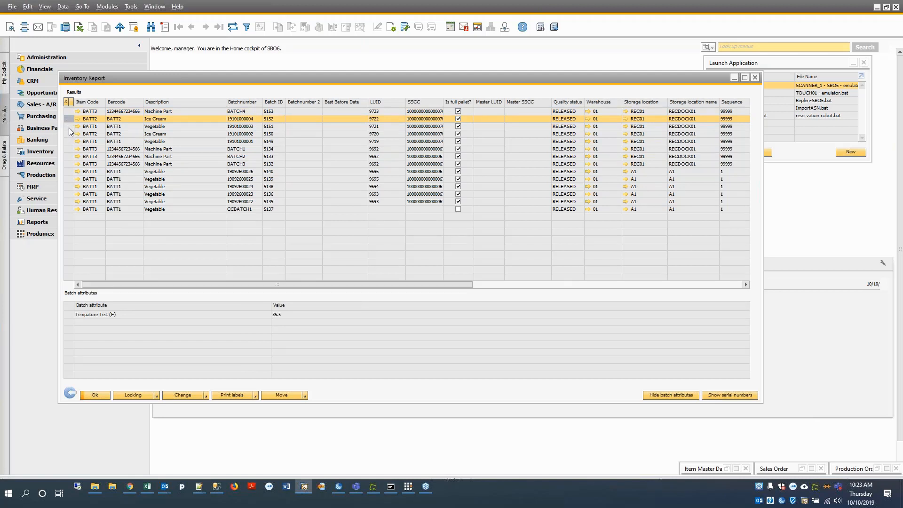
{"action": "left_click", "coordinate": [69, 126]}
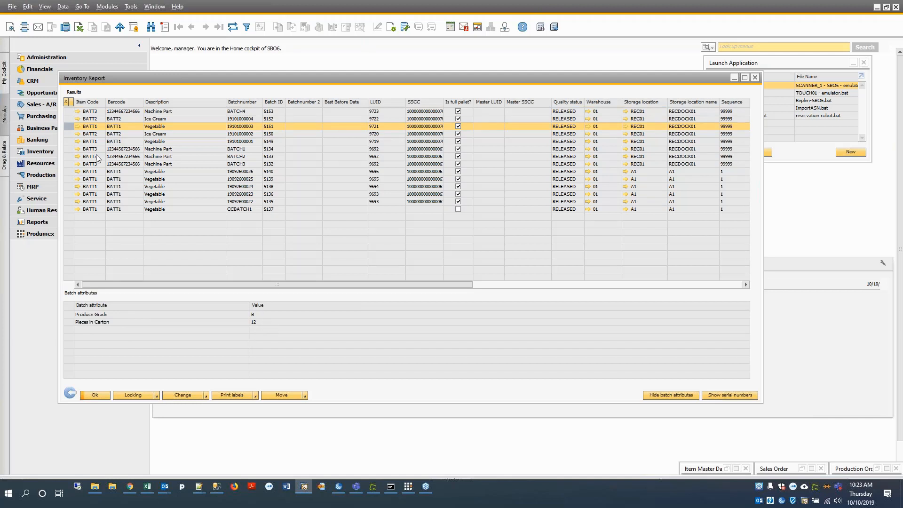
{"action": "left_click", "coordinate": [68, 134]}
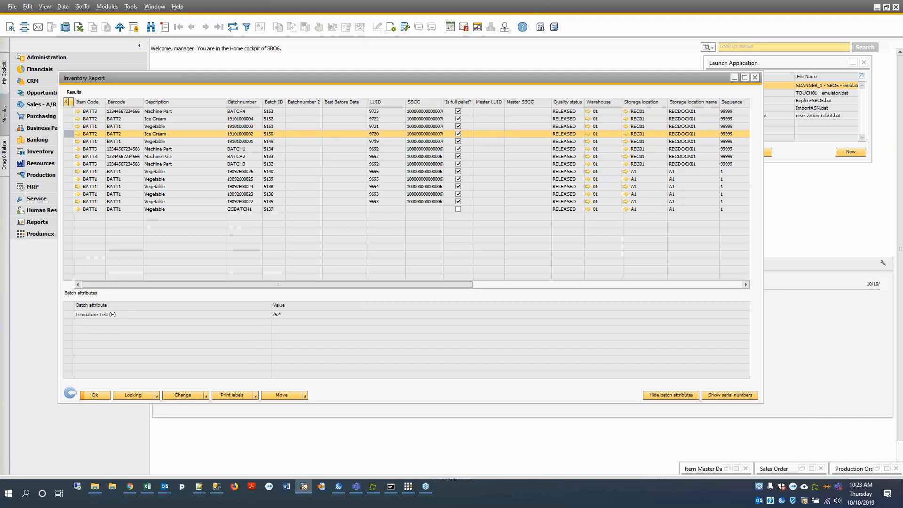
{"action": "left_click", "coordinate": [69, 141]}
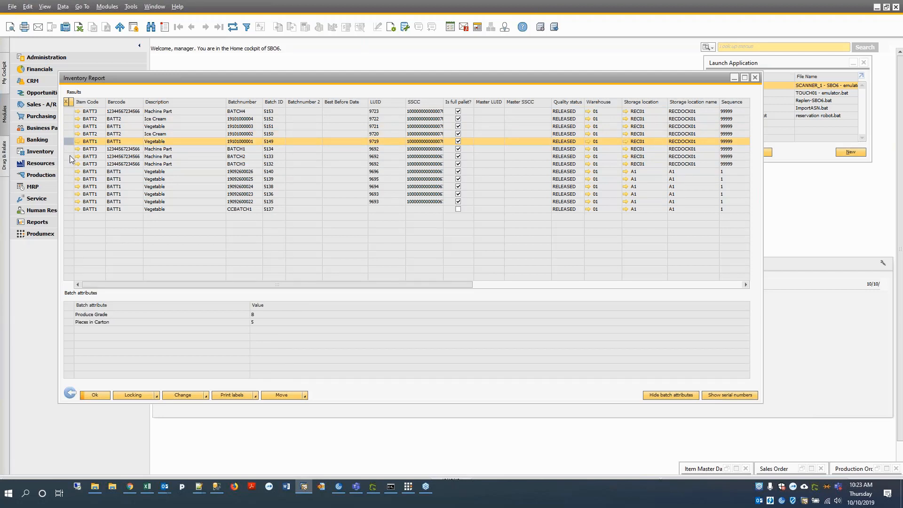
{"action": "left_click", "coordinate": [70, 148]}
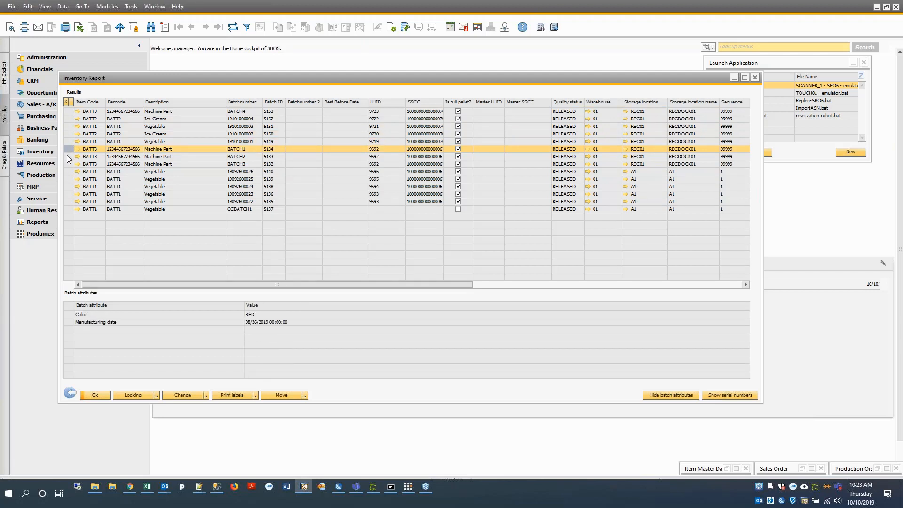
{"action": "left_click", "coordinate": [67, 156]}
{"action": "left_click", "coordinate": [67, 164]}
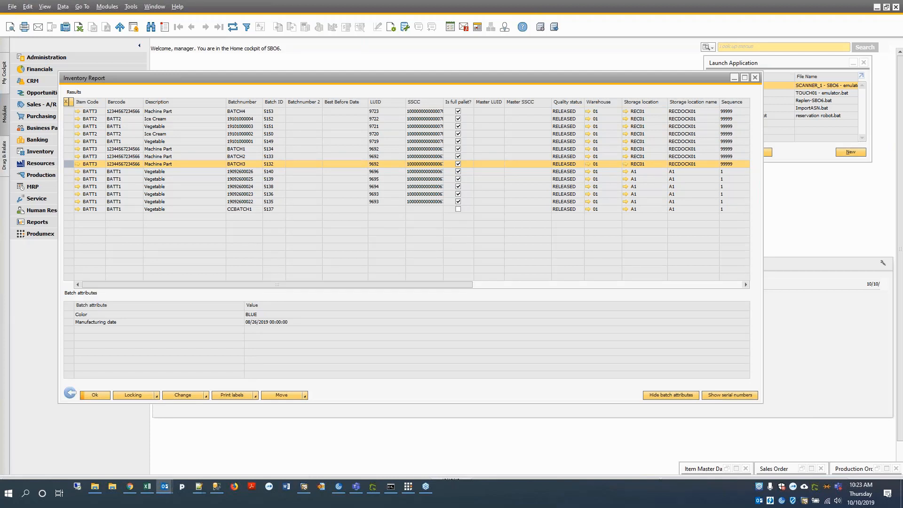
- Switch to the Produmex scanner, leave the reception and open direct cycle counting in the logistics inventory functions
{"action": "left_click", "coordinate": [408, 486]}
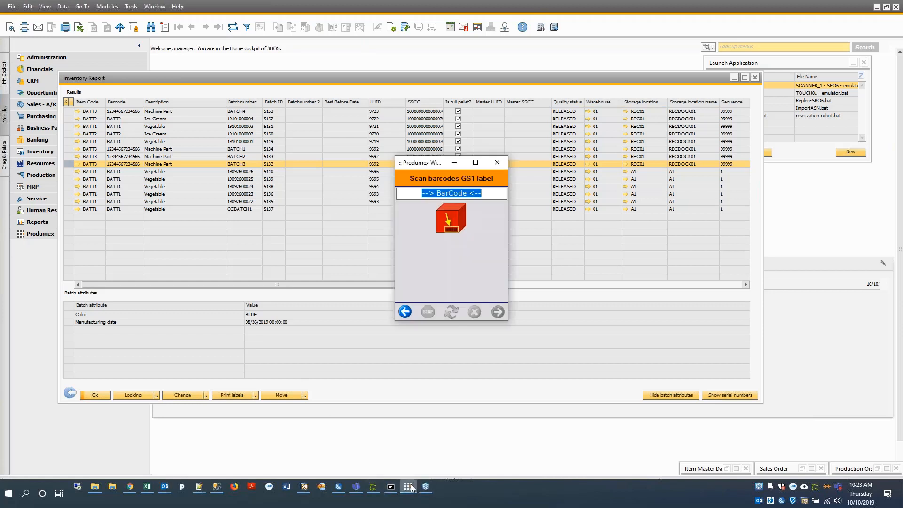
{"action": "left_click", "coordinate": [405, 311]}
{"action": "left_click", "coordinate": [405, 311]}
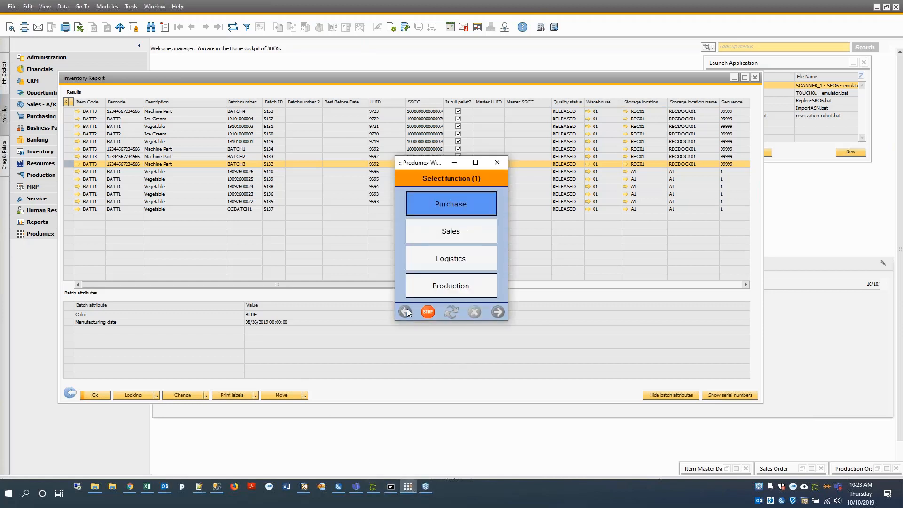
{"action": "left_click", "coordinate": [460, 259]}
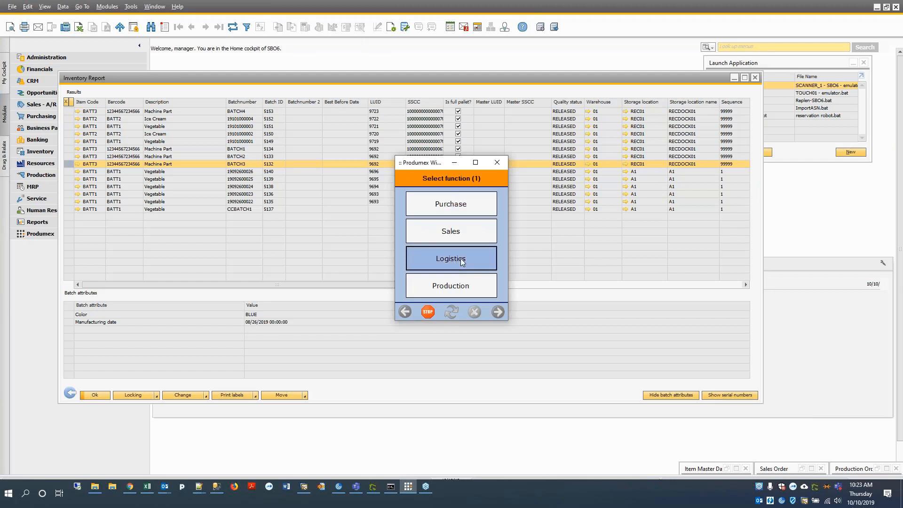
{"action": "left_click", "coordinate": [487, 262]}
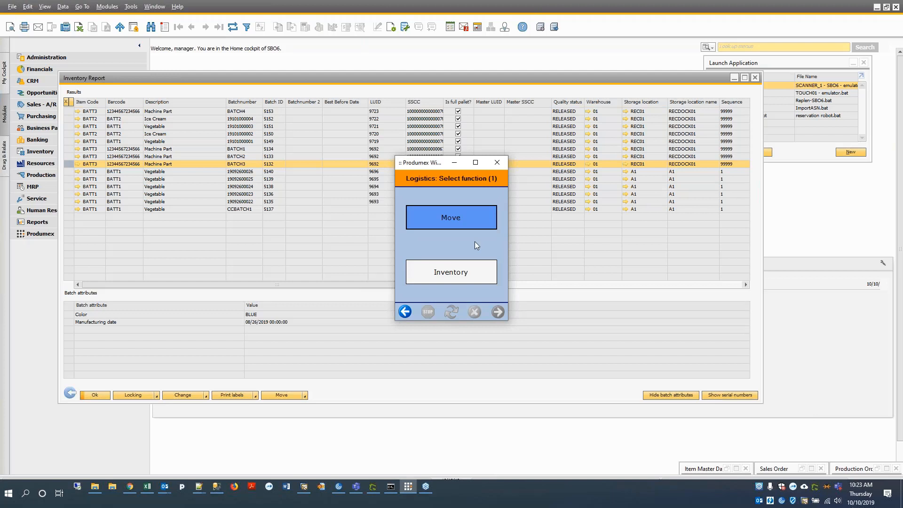
{"action": "left_click", "coordinate": [472, 274]}
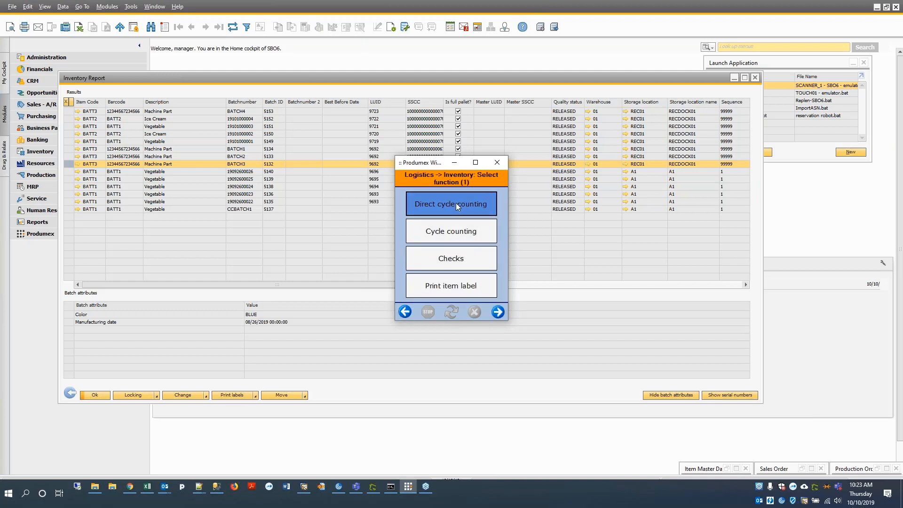
{"action": "left_click", "coordinate": [456, 202]}
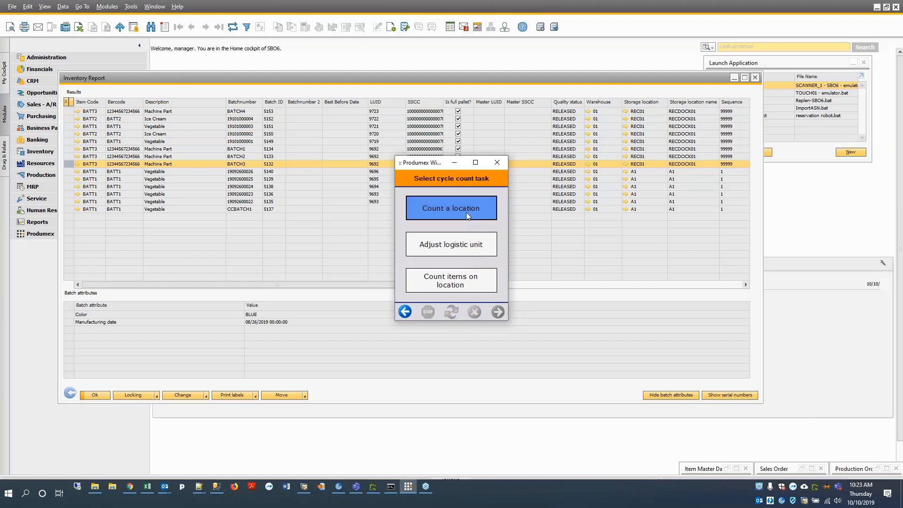
- Choose to count a location and enter CC1 as the location
{"action": "left_click", "coordinate": [464, 209]}
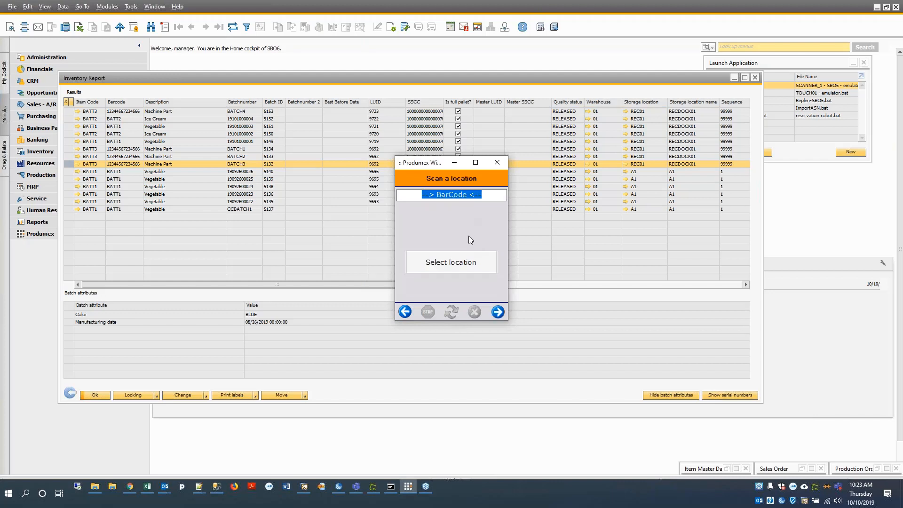
{"action": "type", "text": "CC1"}
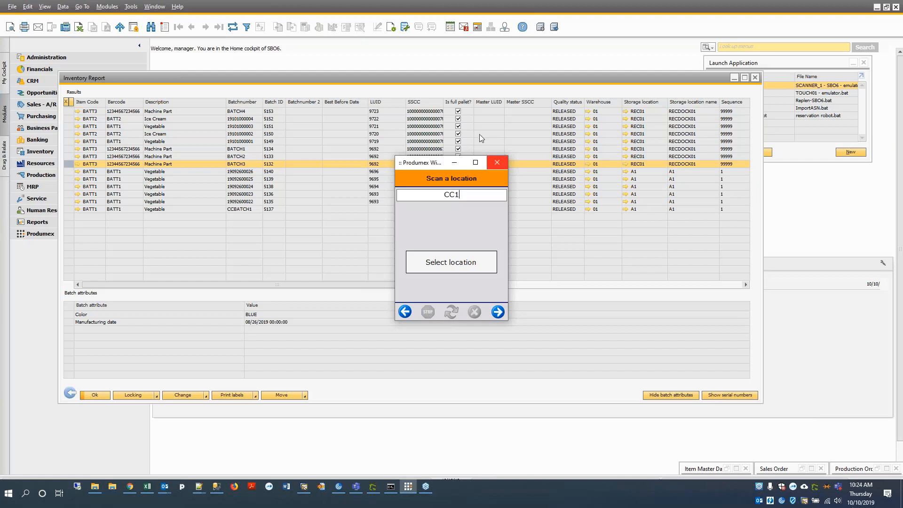
{"action": "key", "text": "Return"}
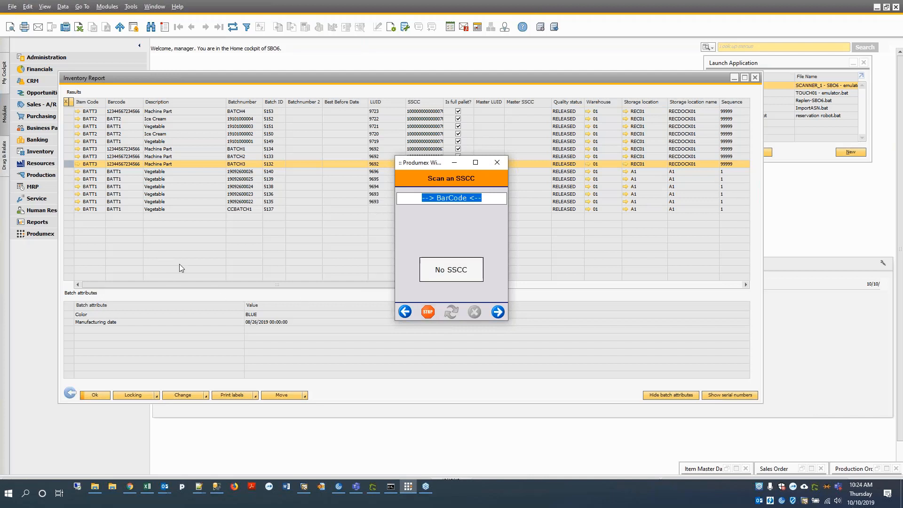
- Count without an SSCC, find product BATT1 - Vegetable by searching for "ve" and enter batch number CCBATCH2
{"action": "left_click", "coordinate": [450, 275]}
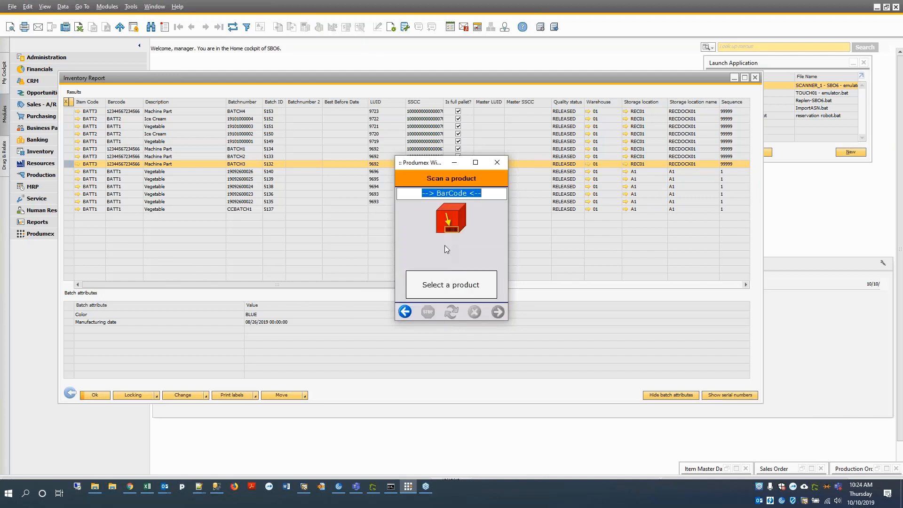
{"action": "left_click", "coordinate": [455, 286]}
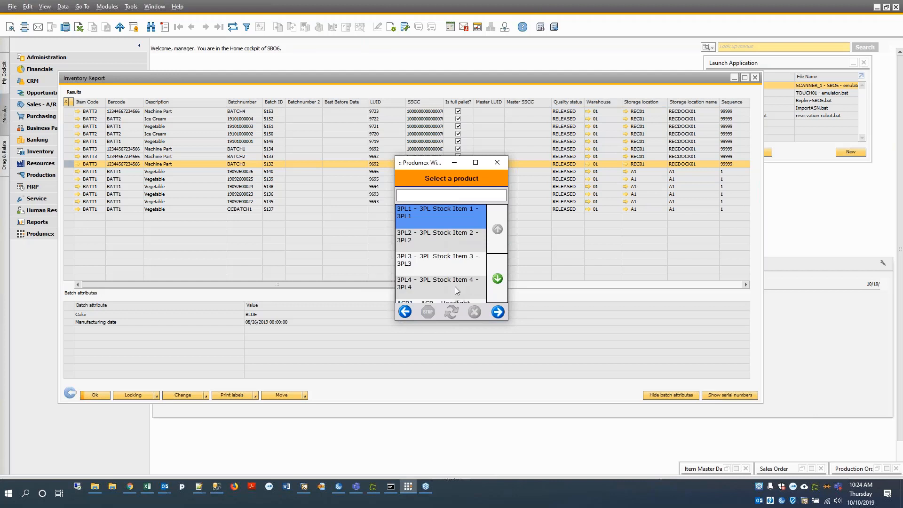
{"action": "type", "text": "ve"}
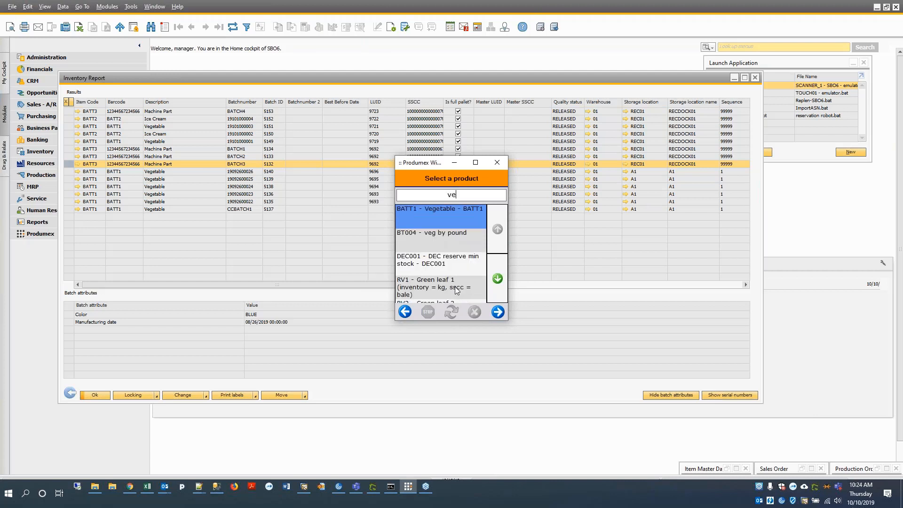
{"action": "left_click", "coordinate": [497, 312]}
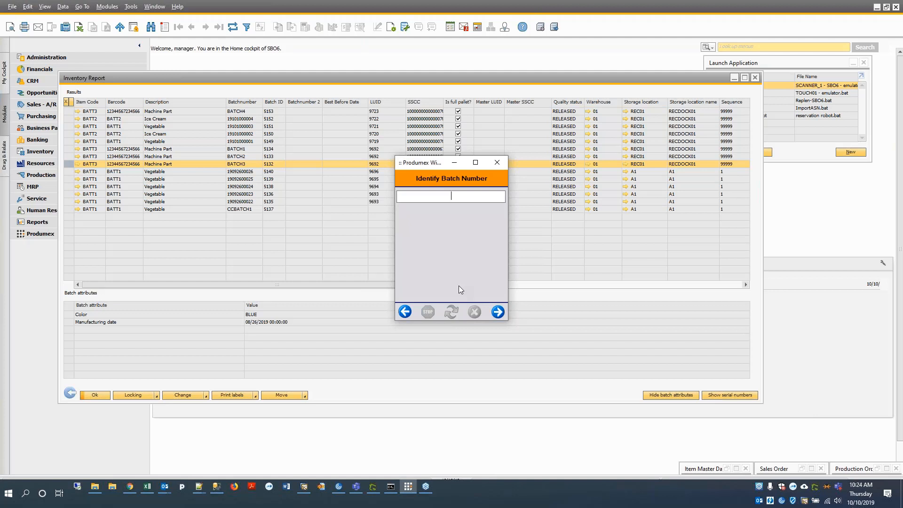
{"action": "type", "text": "CCBATCH2"}
{"action": "left_click", "coordinate": [497, 312]}
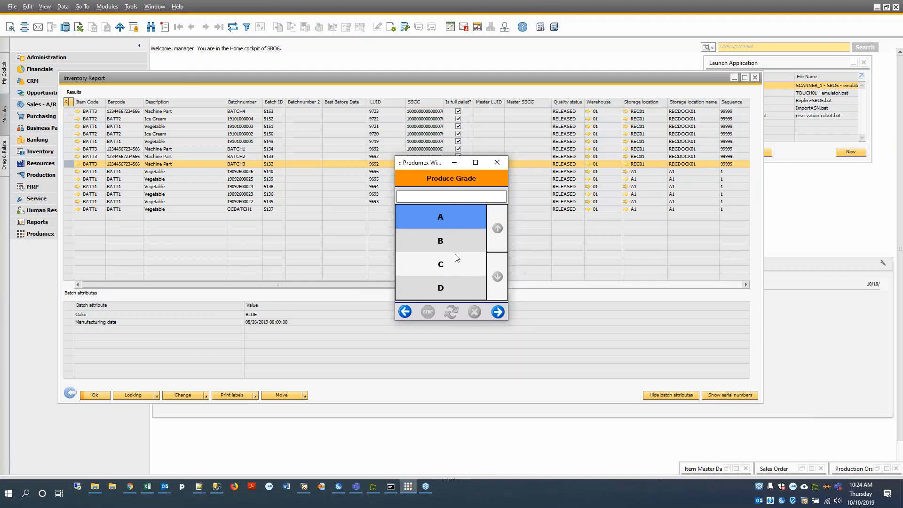
- Set the produce grade to A, skip the pieces in carton and accept a counted quantity of 1 carton
{"action": "left_click", "coordinate": [450, 241]}
{"action": "left_click", "coordinate": [444, 216]}
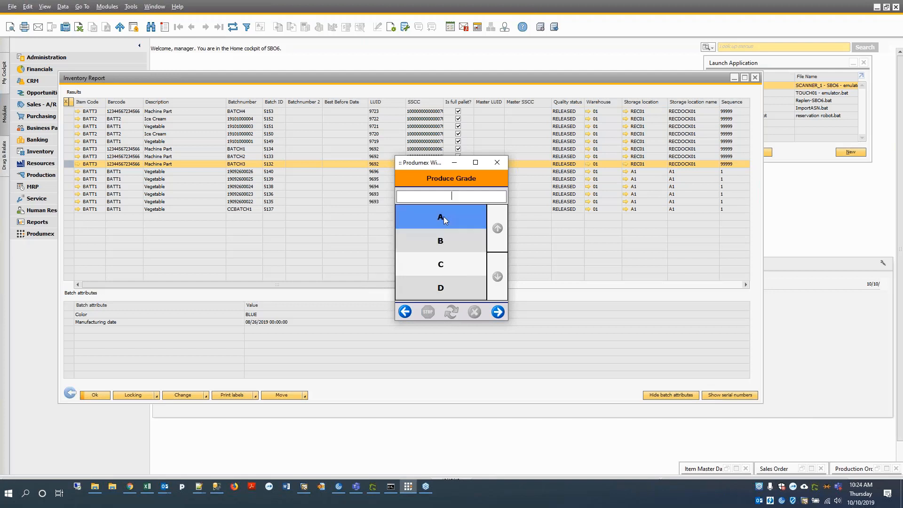
{"action": "left_click", "coordinate": [496, 312]}
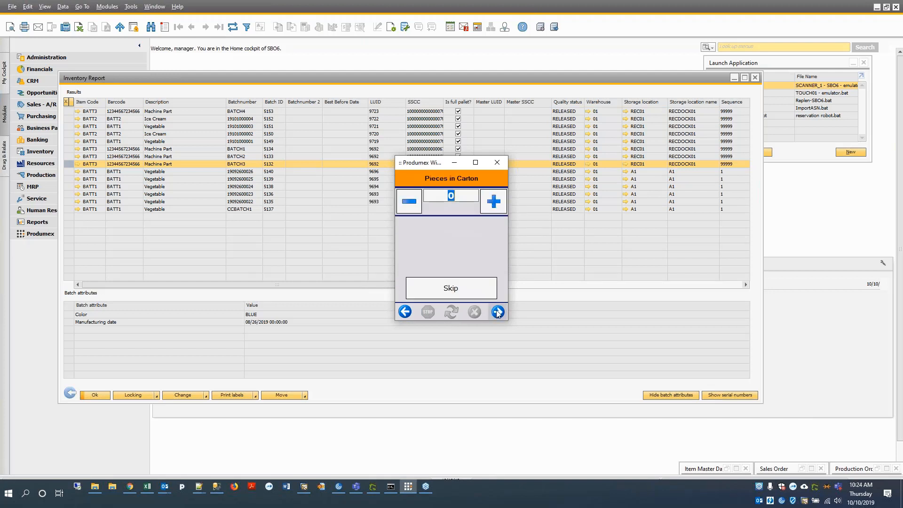
{"action": "left_click", "coordinate": [449, 292]}
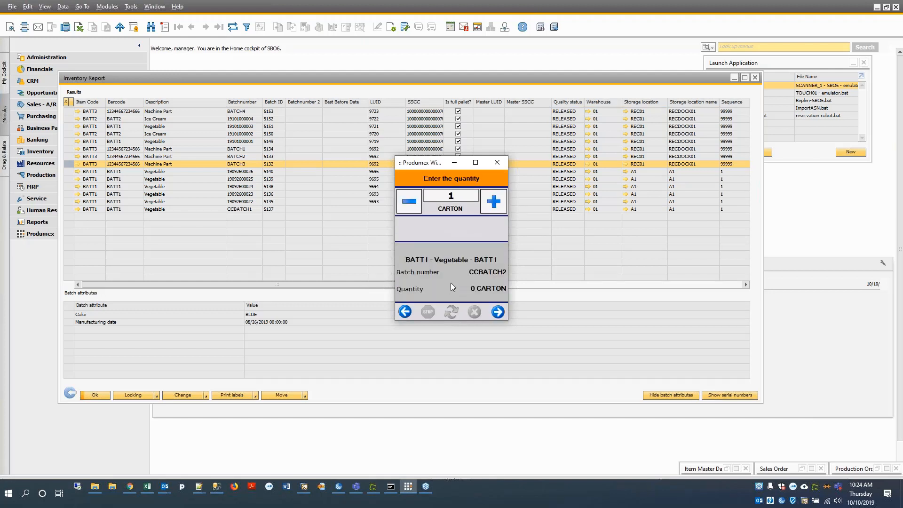
{"action": "left_click", "coordinate": [497, 312]}
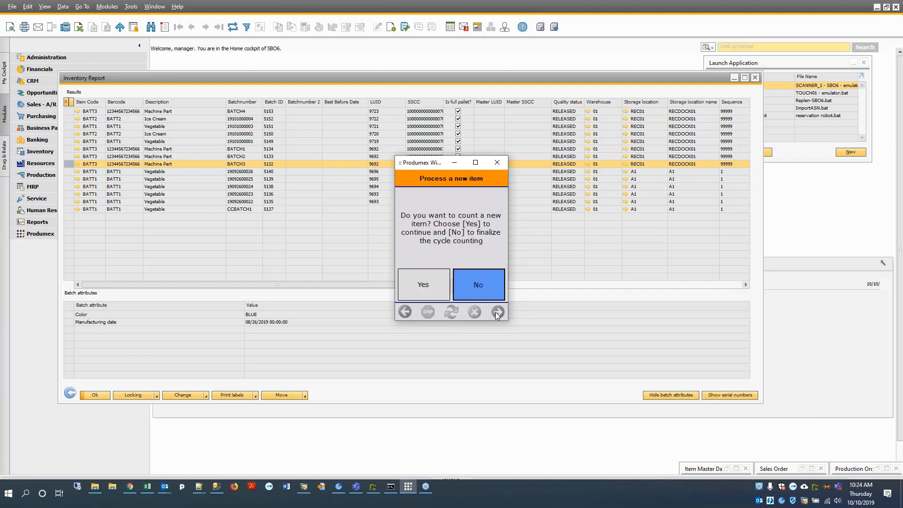
- Continue to a new item, stop the cycle counting, send the counted items to the inventory and accept the difference stock
{"action": "left_click", "coordinate": [433, 289]}
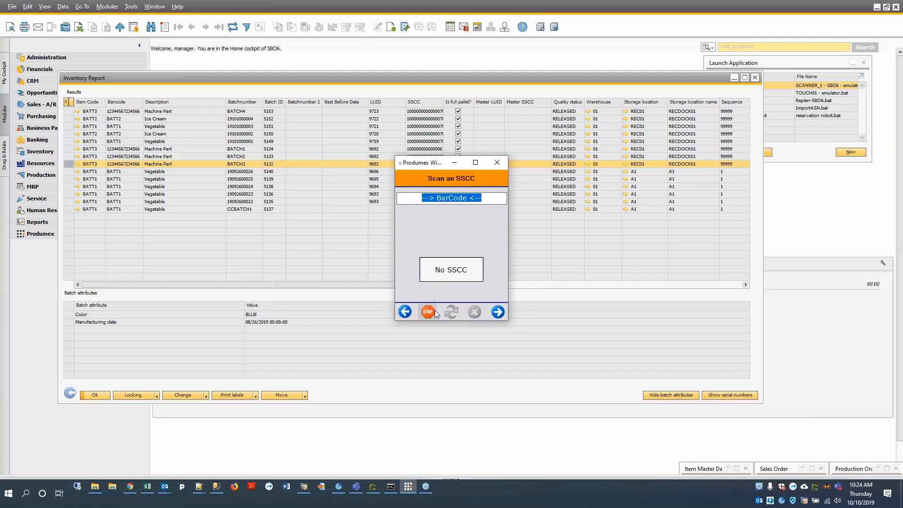
{"action": "left_click", "coordinate": [428, 313]}
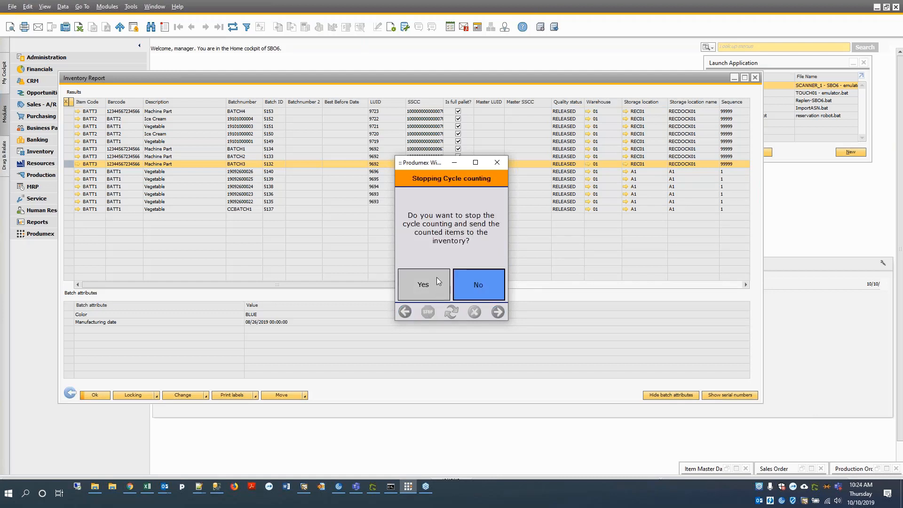
{"action": "left_click", "coordinate": [432, 283]}
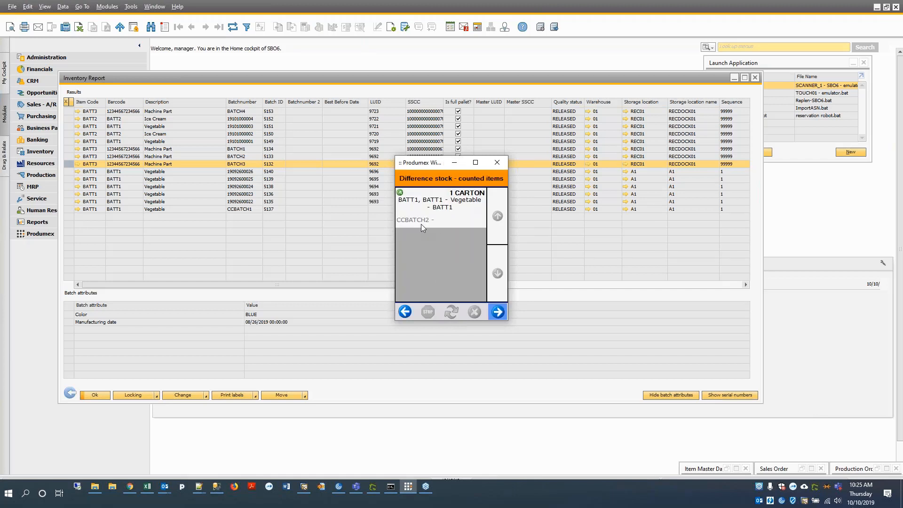
{"action": "left_click", "coordinate": [491, 307]}
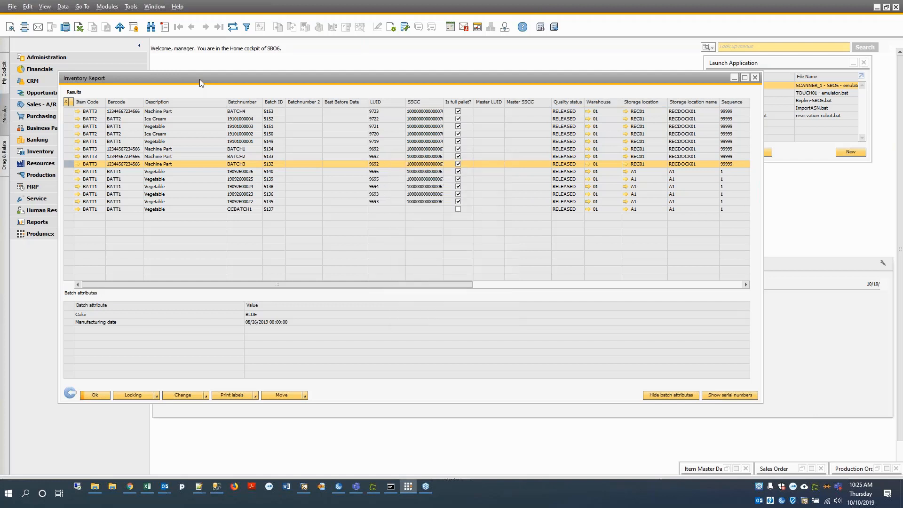
- Switch to the SAP inventory report, refresh it and examine the batch attributes of batch CCBATCH2, including Pieces in Carton
{"action": "left_click", "coordinate": [232, 27]}
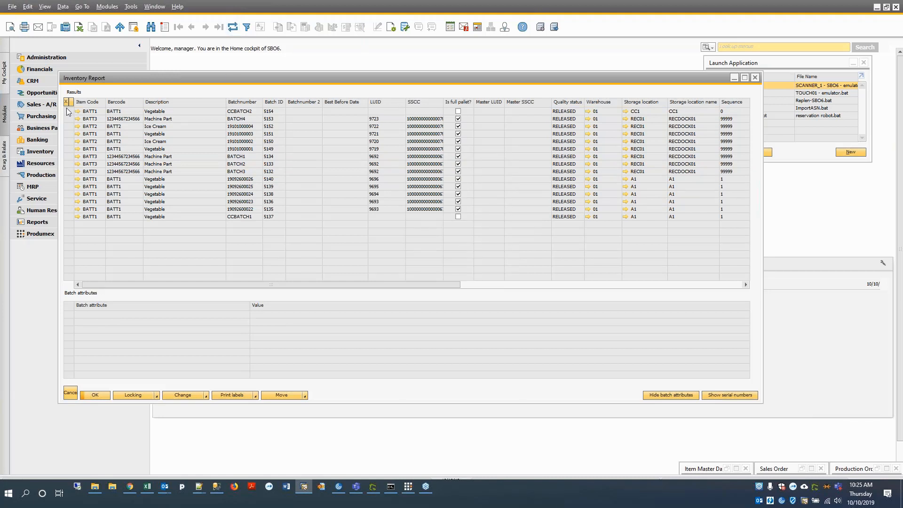
{"action": "left_click", "coordinate": [67, 110]}
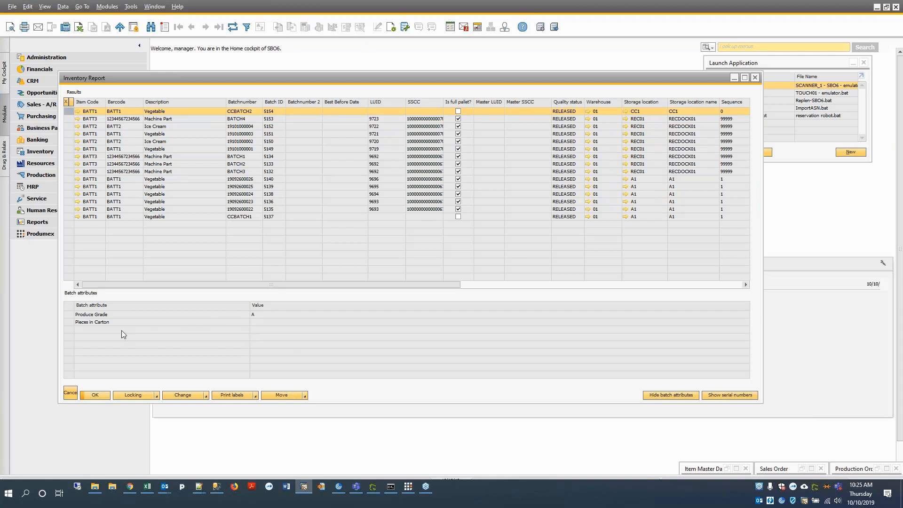
{"action": "left_click", "coordinate": [68, 323]}
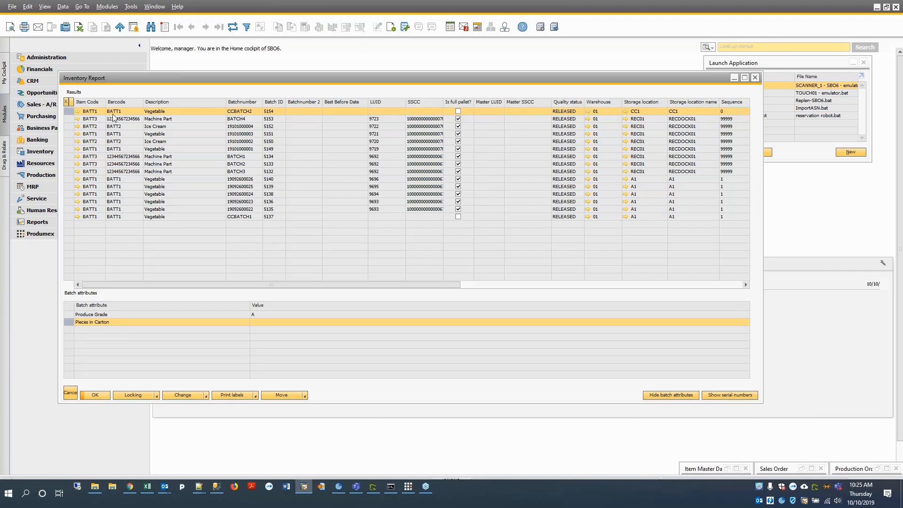
- Change the batch attributes of CCBATCH2 to 23 pieces in carton and produce grade B, and show them in the inventory report
{"action": "left_click", "coordinate": [207, 394]}
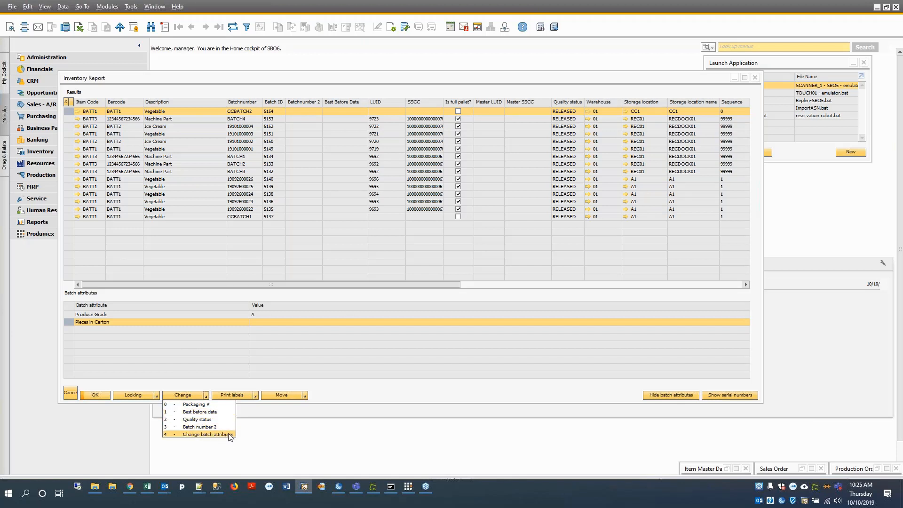
{"action": "left_click", "coordinate": [230, 435]}
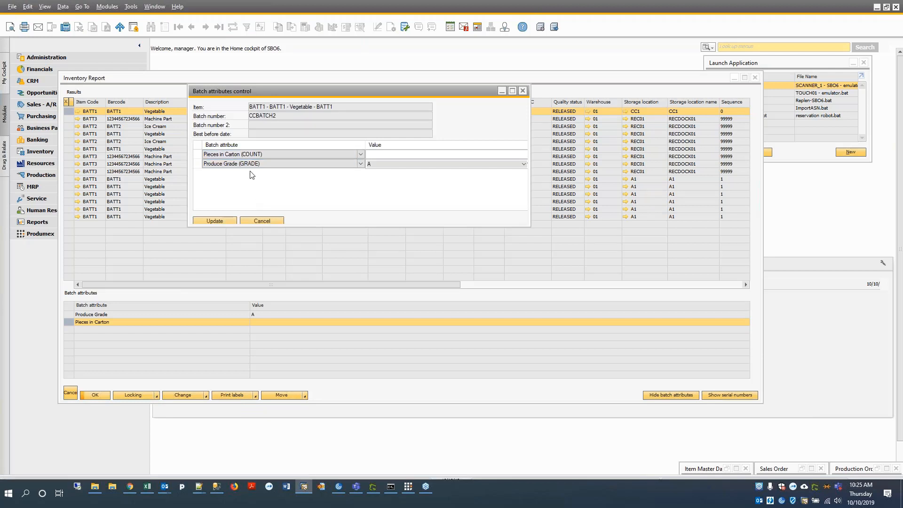
{"action": "left_click", "coordinate": [385, 156]}
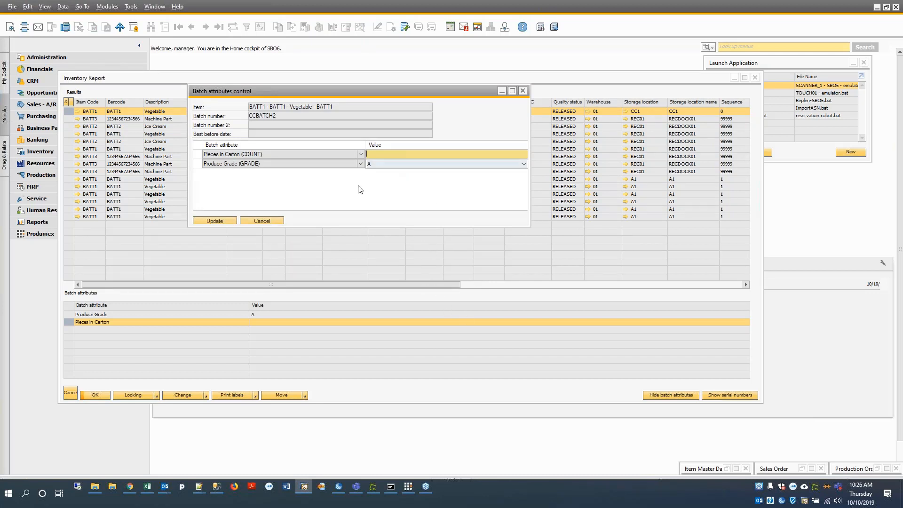
{"action": "type", "text": "23"}
{"action": "left_click", "coordinate": [393, 166]}
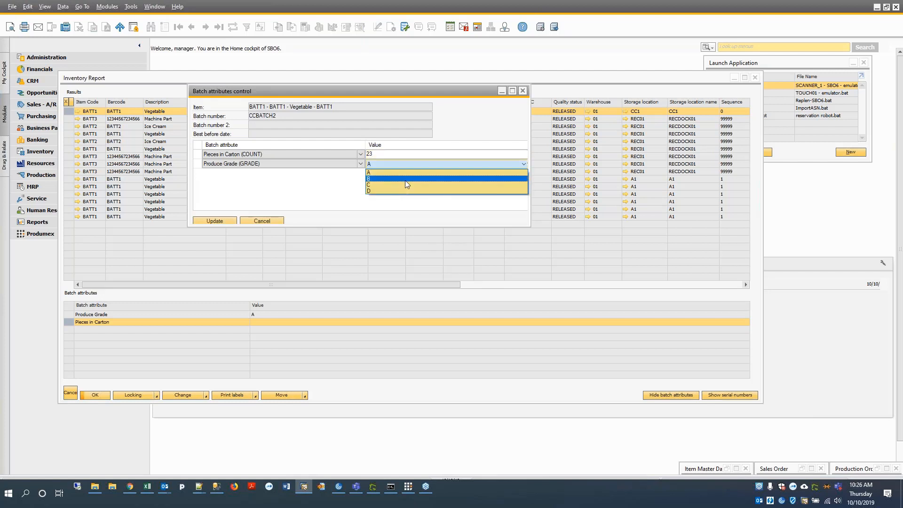
{"action": "left_click", "coordinate": [406, 180]}
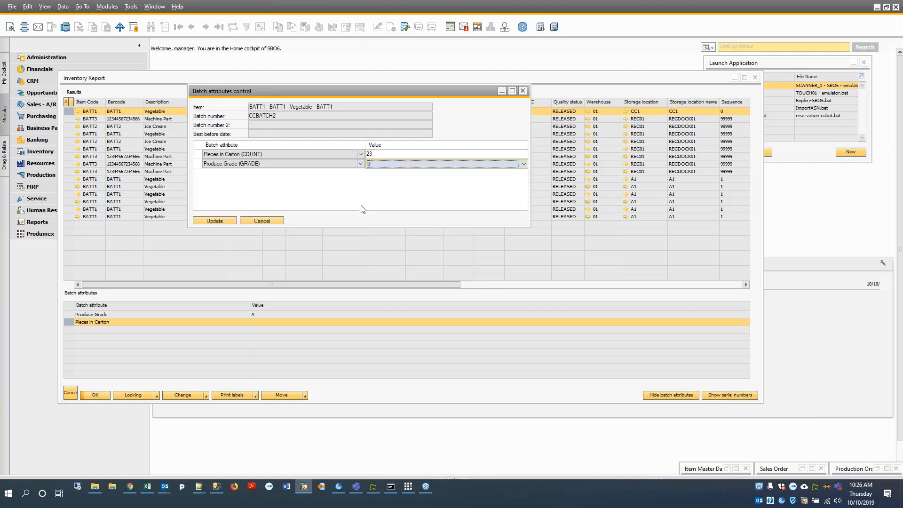
{"action": "left_click", "coordinate": [236, 222]}
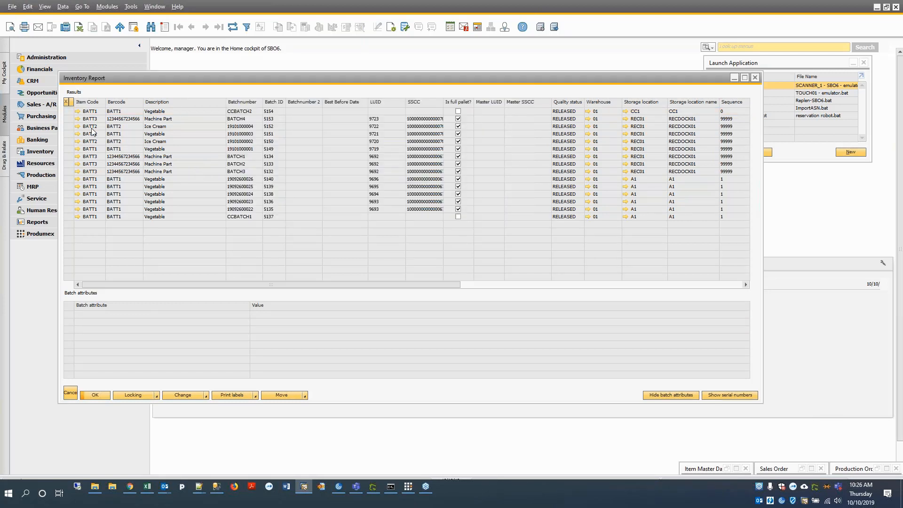
{"action": "left_click", "coordinate": [67, 112]}
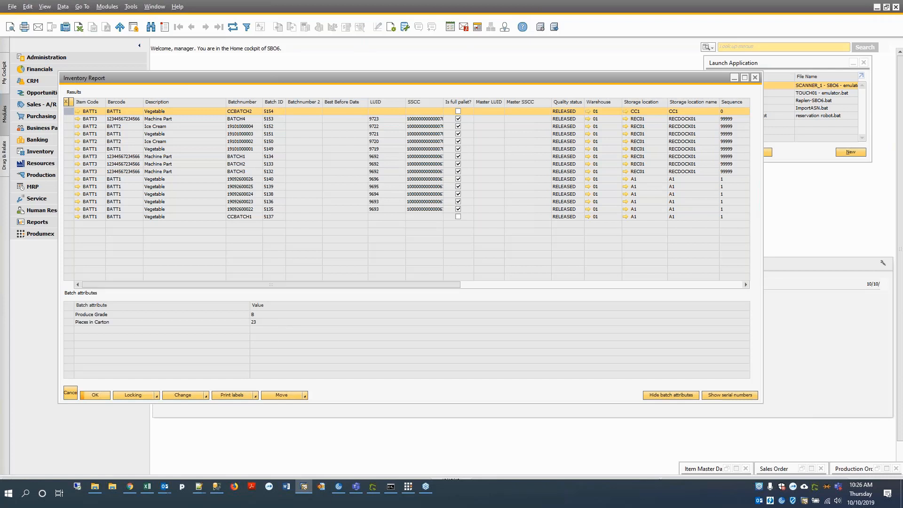
- Switch to the Produmex scanner, leave direct cycle counting and open Receipt from Production in the production functions
{"action": "left_click", "coordinate": [408, 487]}
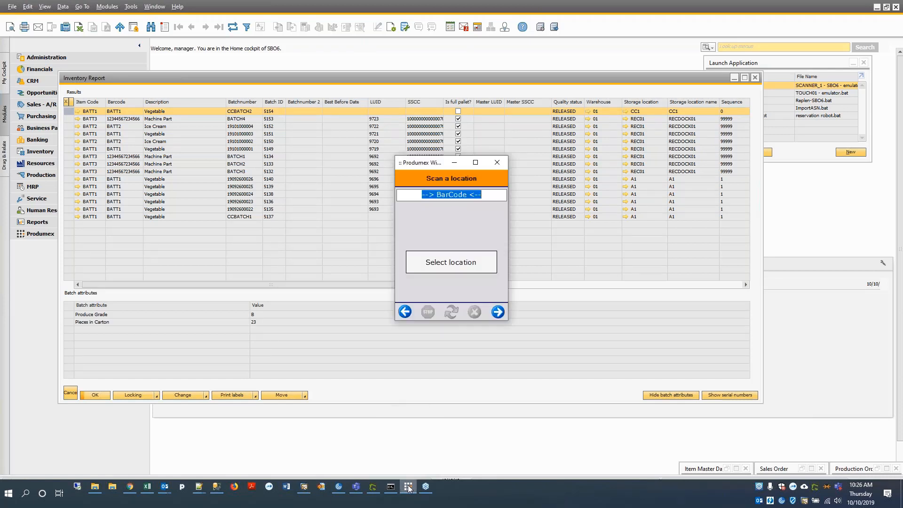
{"action": "left_click", "coordinate": [406, 312]}
{"action": "left_click", "coordinate": [408, 312]}
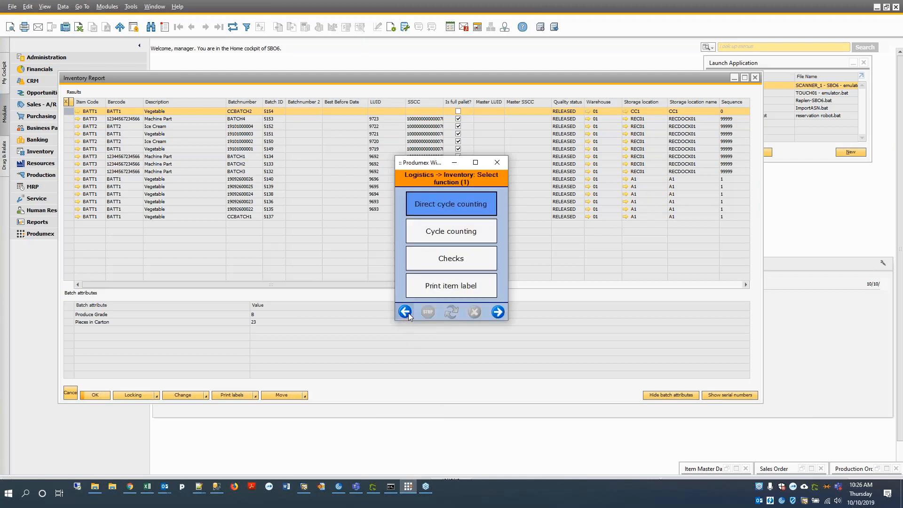
{"action": "left_click", "coordinate": [407, 313]}
{"action": "left_click", "coordinate": [408, 312]}
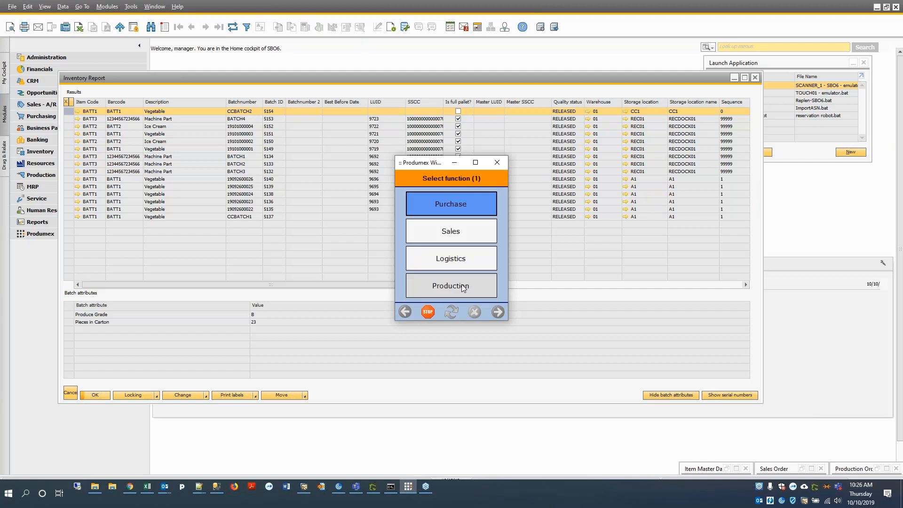
{"action": "left_click", "coordinate": [479, 291]}
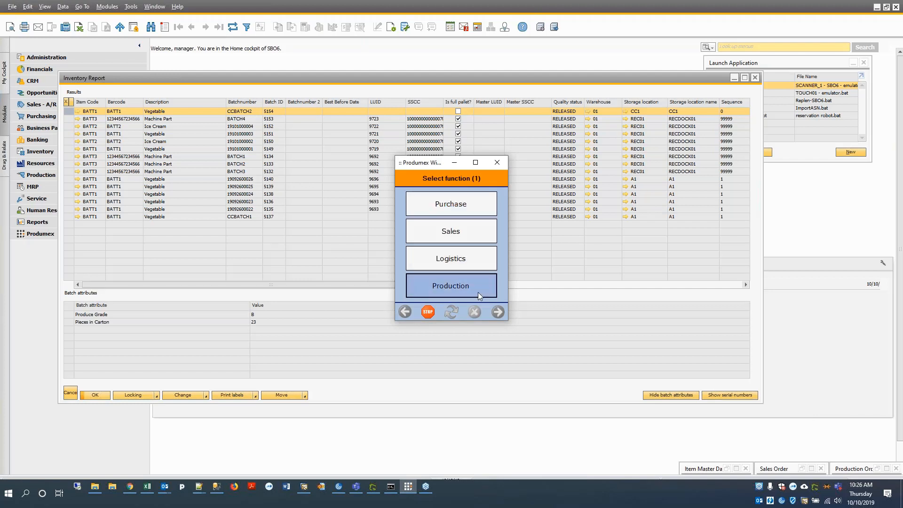
{"action": "left_click", "coordinate": [482, 284]}
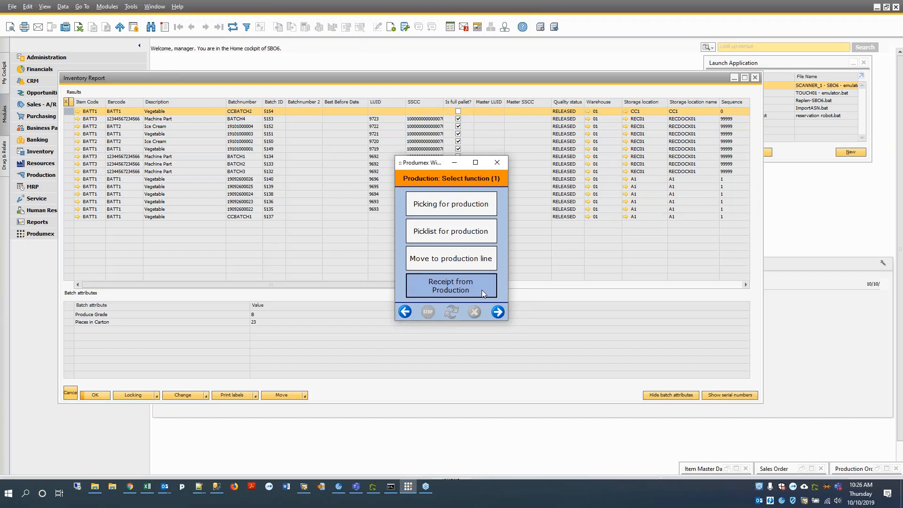
{"action": "left_click", "coordinate": [482, 290]}
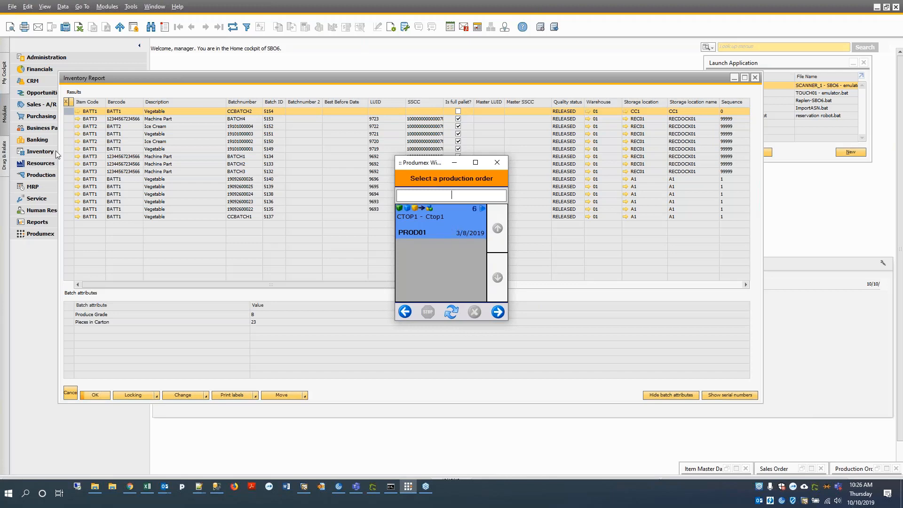
- Restore the production order for BATT4 in SAP, set its status to Released and save it
{"action": "left_click", "coordinate": [846, 469]}
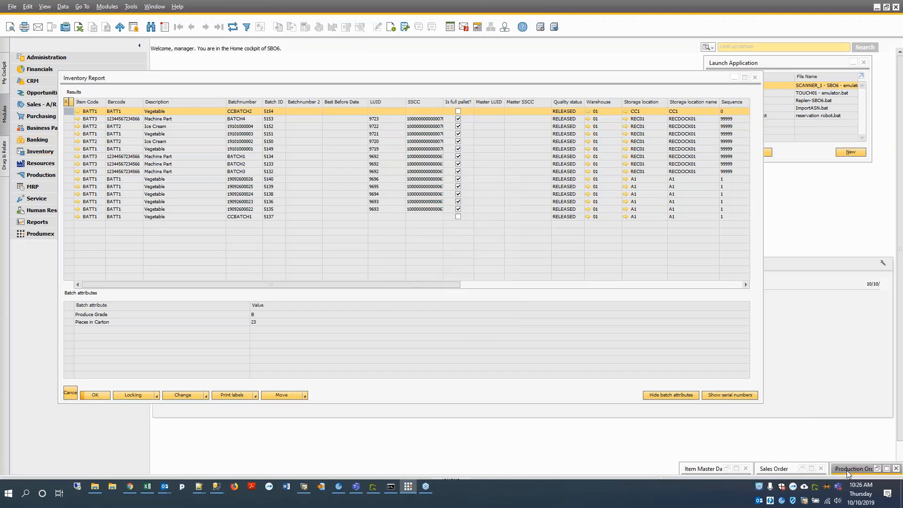
{"action": "left_click_drag", "start_coordinate": [297, 247], "coordinate": [298, 144]}
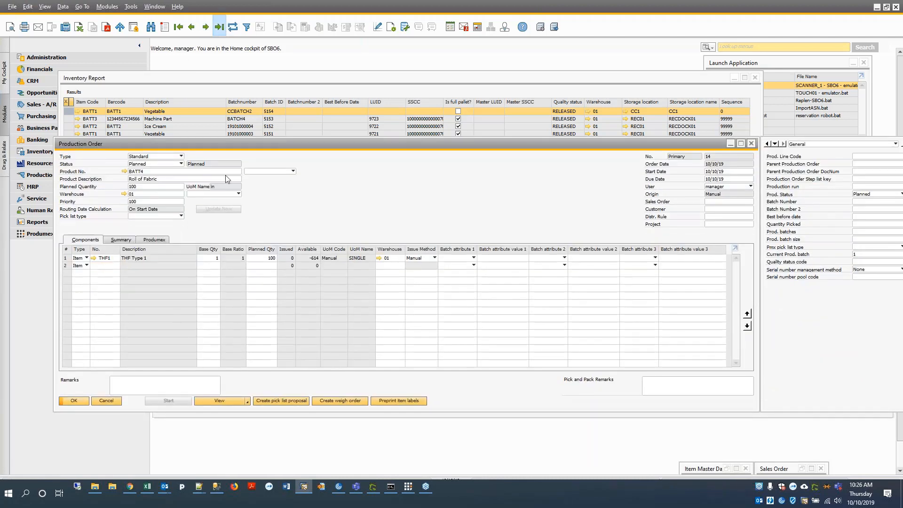
{"action": "left_click", "coordinate": [153, 163]}
{"action": "left_click", "coordinate": [153, 181]}
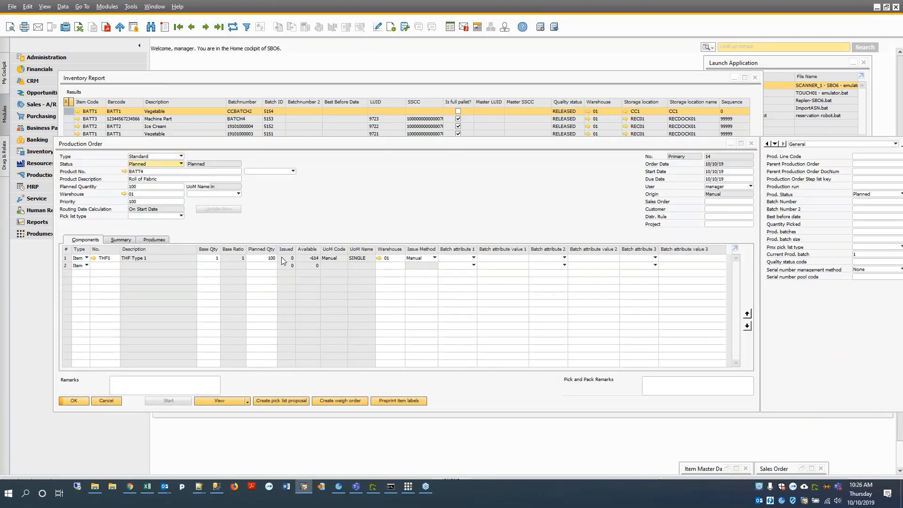
{"action": "left_click", "coordinate": [79, 402]}
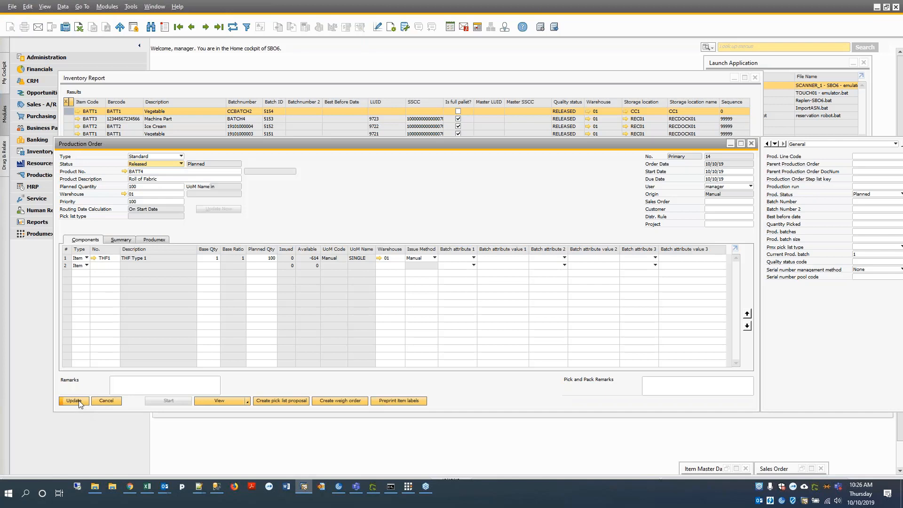
- Switch to the Produmex scanner and reopen Receipt from Production to look for the BATT4 production order
{"action": "left_click", "coordinate": [408, 491]}
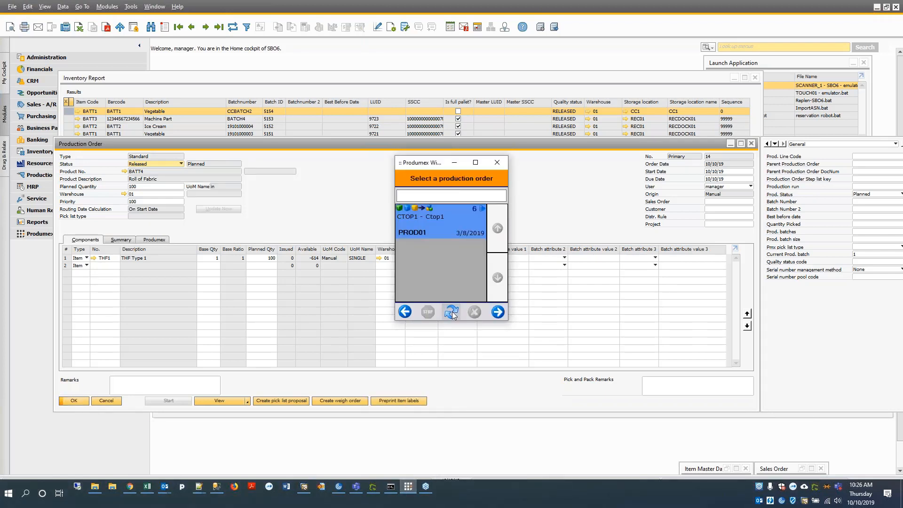
{"action": "left_click", "coordinate": [404, 311]}
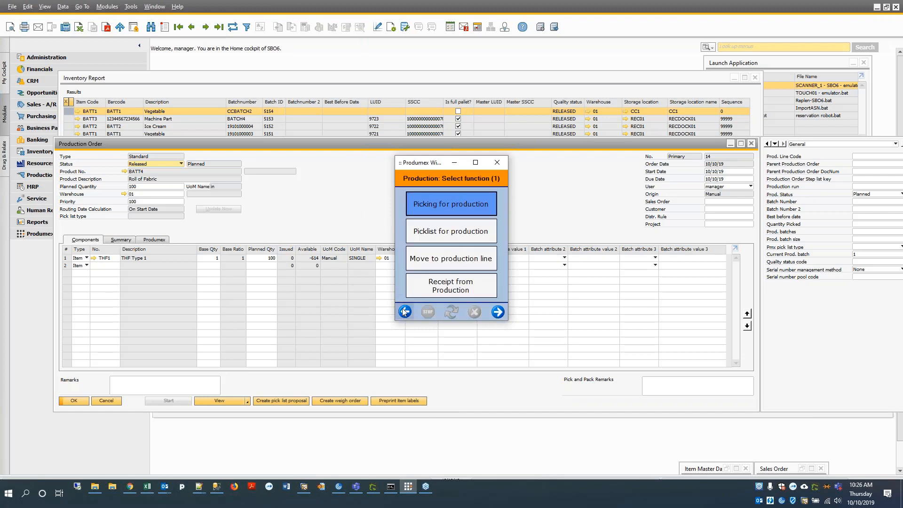
{"action": "left_click", "coordinate": [427, 288]}
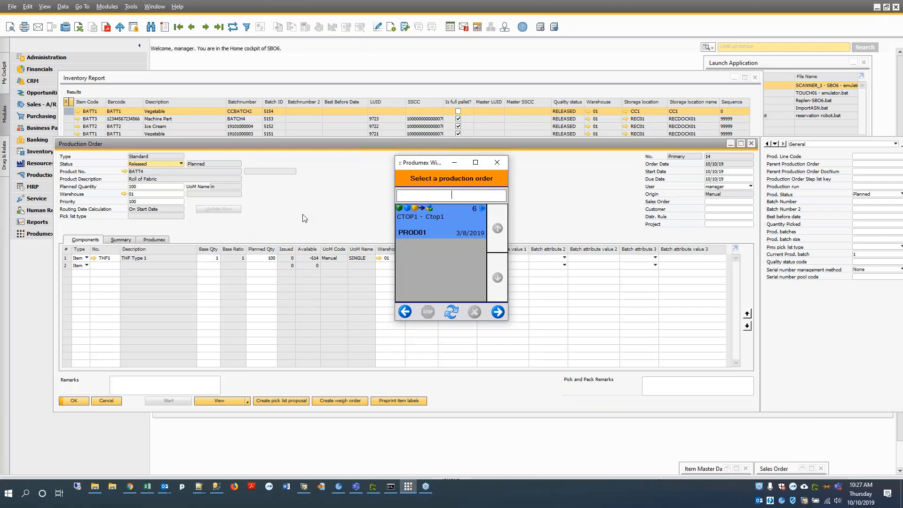
- Return the BATT4 production order in SAP to Planned and assign it to production line PROD01, saving both changes
{"action": "left_click", "coordinate": [286, 215]}
{"action": "left_click", "coordinate": [181, 163]}
{"action": "left_click", "coordinate": [145, 171]}
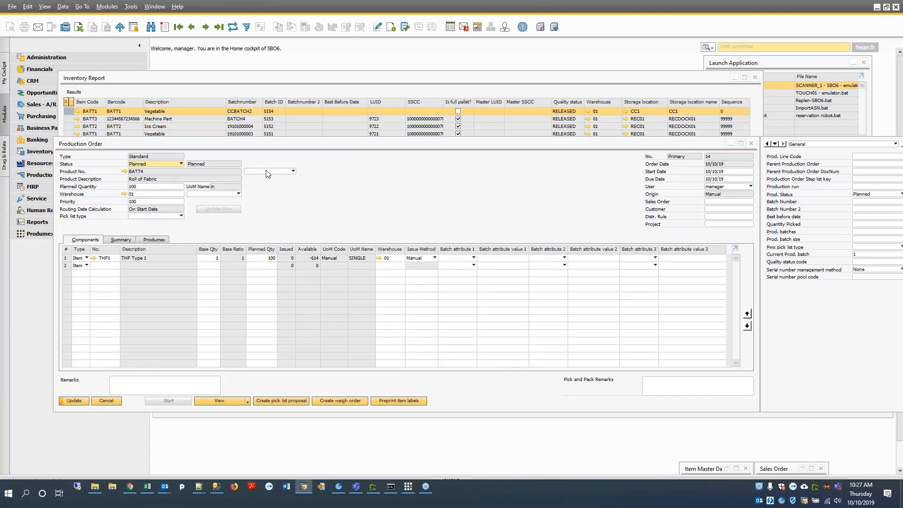
{"action": "left_click", "coordinate": [76, 401]}
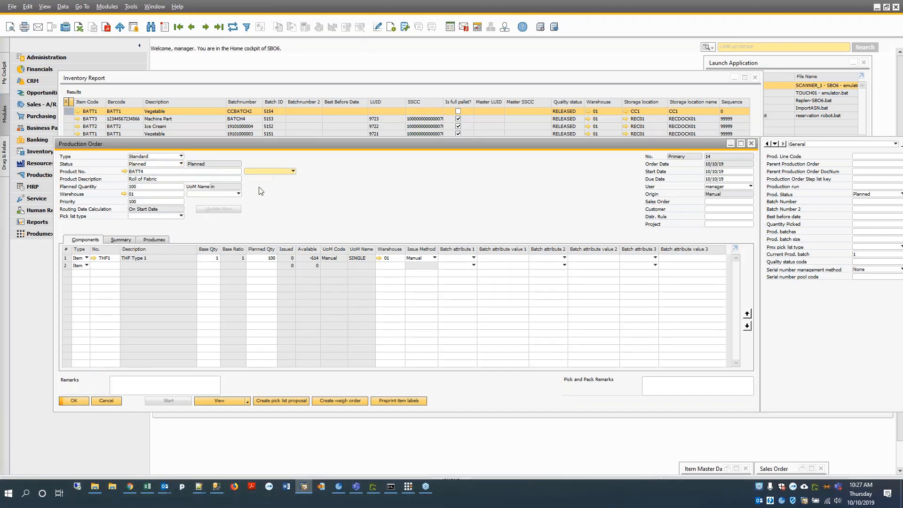
{"action": "left_click", "coordinate": [224, 195]}
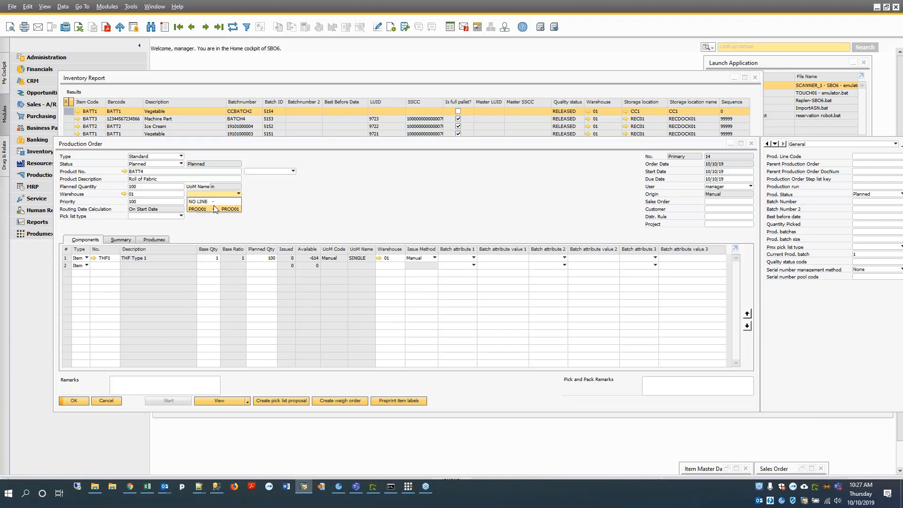
{"action": "left_click", "coordinate": [192, 206]}
{"action": "left_click", "coordinate": [84, 401]}
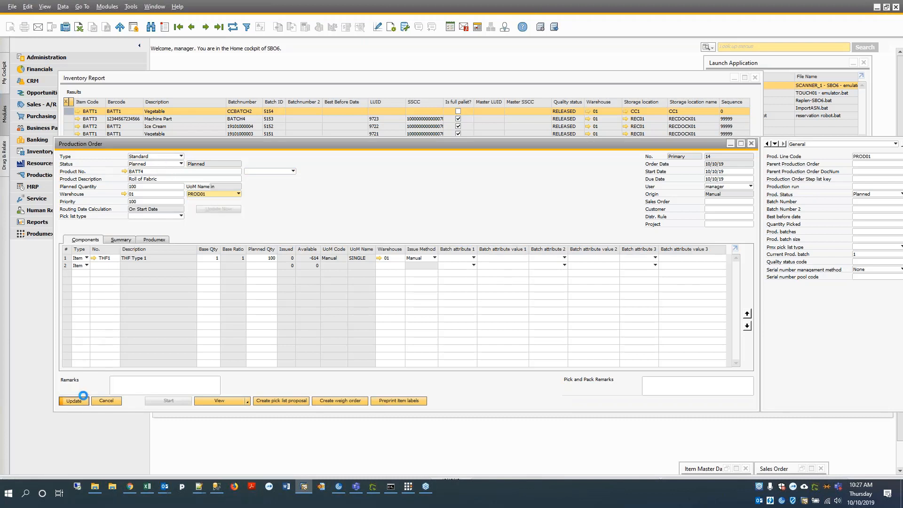
- Release the BATT4 production order on line PROD01 and save it
{"action": "left_click", "coordinate": [155, 164]}
{"action": "left_click", "coordinate": [141, 176]}
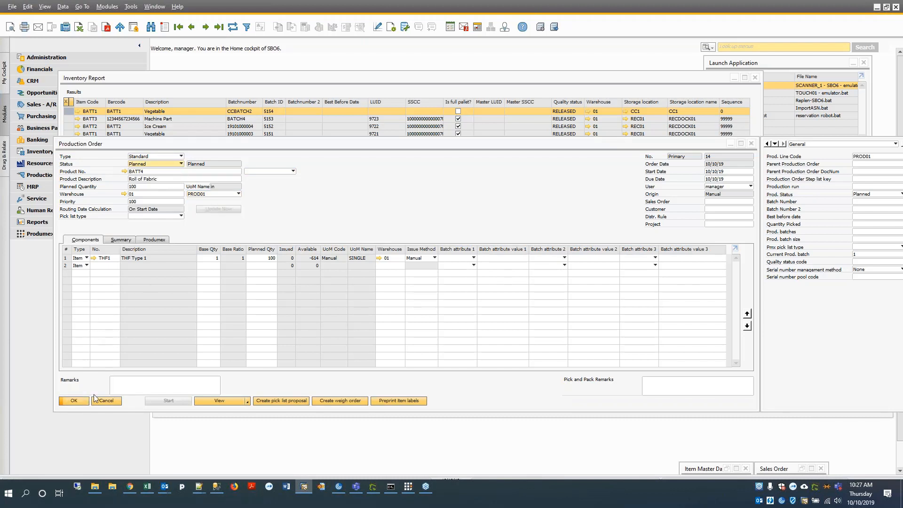
{"action": "left_click", "coordinate": [83, 403]}
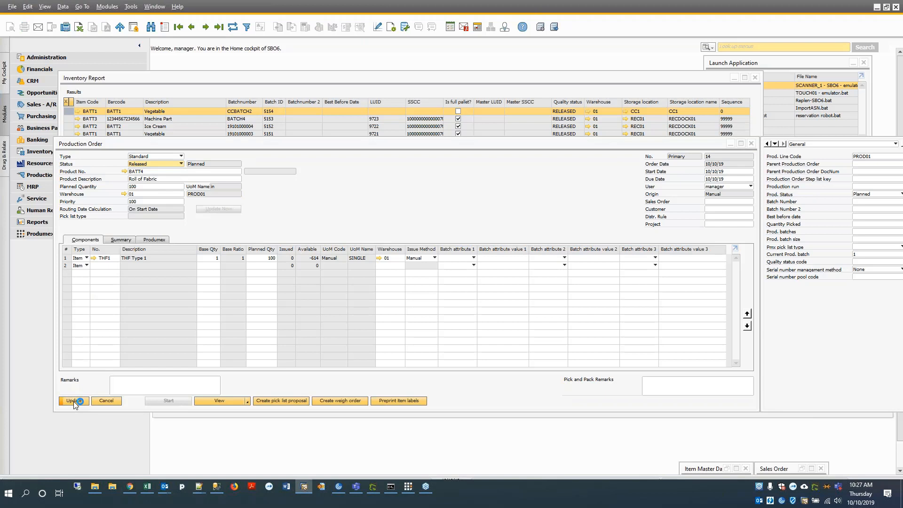
- Switch to the Produmex scanner, refresh the production orders and choose the one for BATT4 - Roll of Fabric
{"action": "left_click", "coordinate": [408, 487]}
{"action": "left_click", "coordinate": [451, 311]}
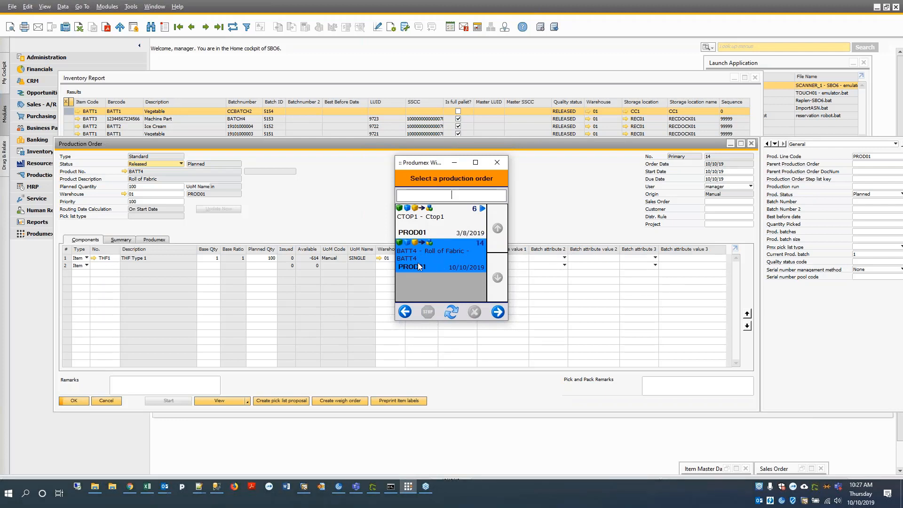
{"action": "left_click", "coordinate": [497, 312]}
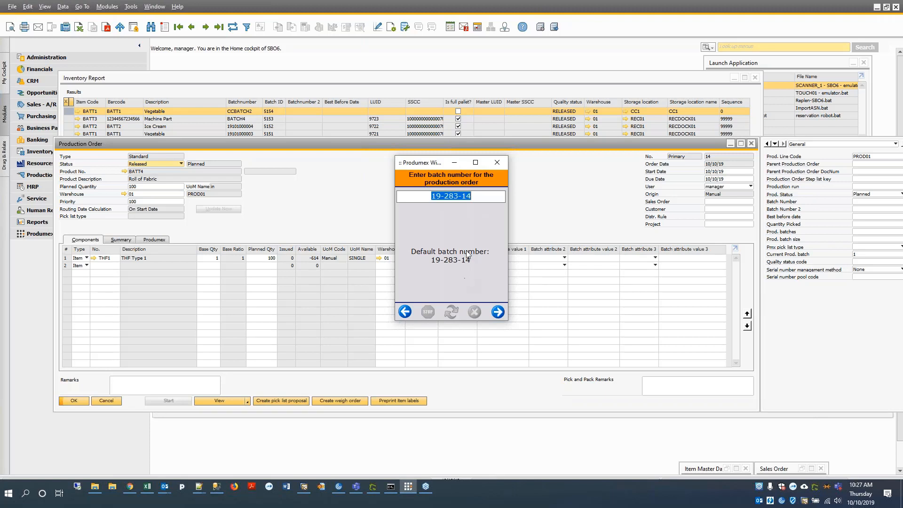
- Accept the default batch number for the BATT4 production order and set its second batch number to R1
{"action": "left_click", "coordinate": [497, 311]}
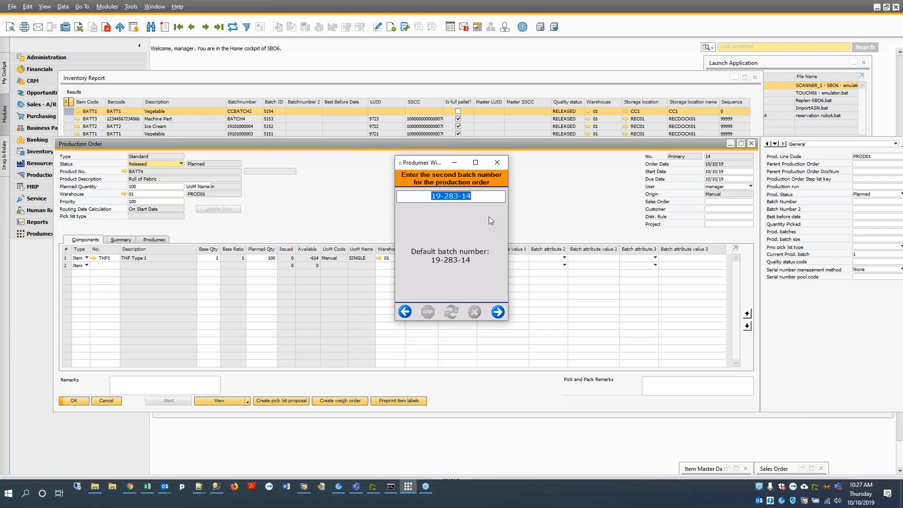
{"action": "type", "text": "R1"}
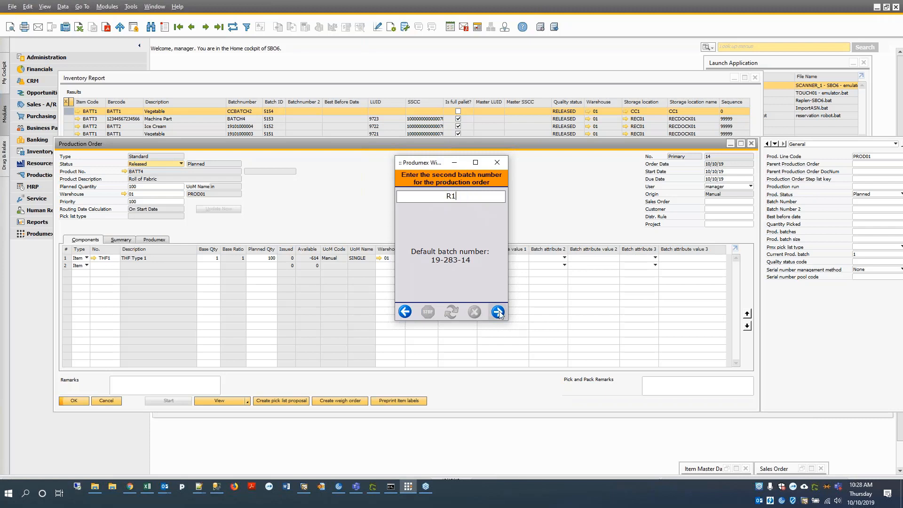
{"action": "left_click", "coordinate": [496, 310]}
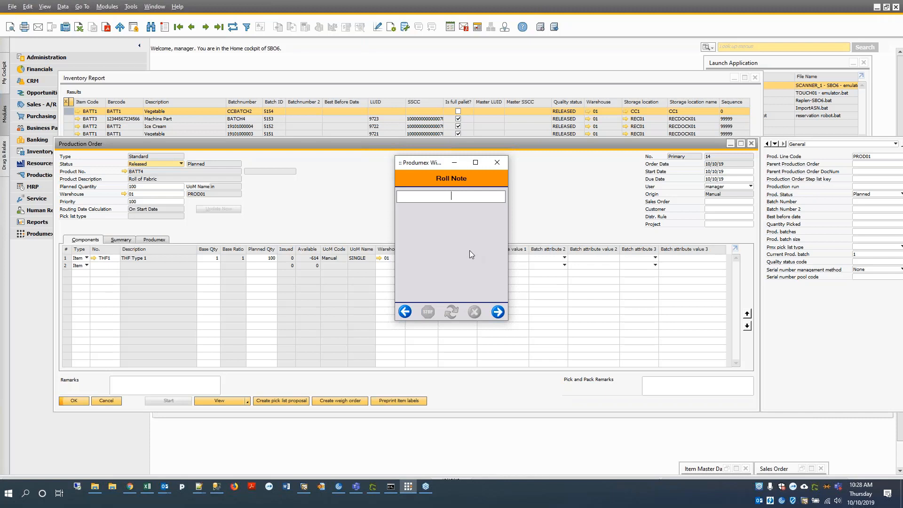
- Record the batch attributes Roll Note as "roll notes" and Production Run Note as "started at 1028"
{"action": "type", "text": "roll notes"}
{"action": "key", "text": "Return"}
{"action": "type", "text": "started at 1028"}
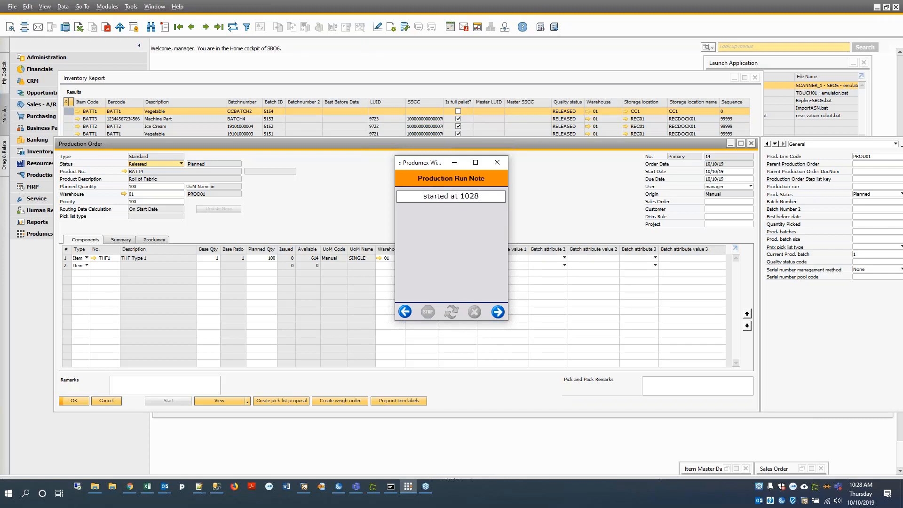
{"action": "left_click", "coordinate": [497, 311]}
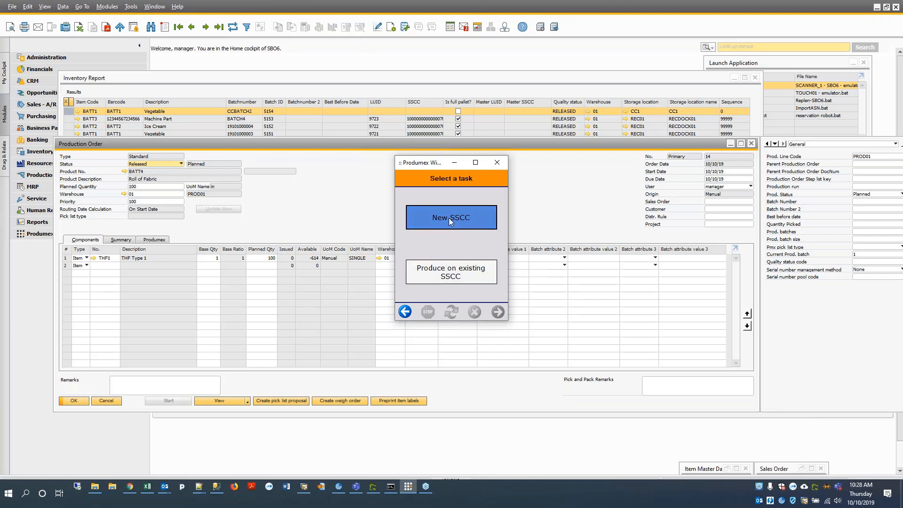
- Produce a quantity of 10 in of BATT4 on a new SSCC and acknowledge the production
{"action": "left_click", "coordinate": [478, 219]}
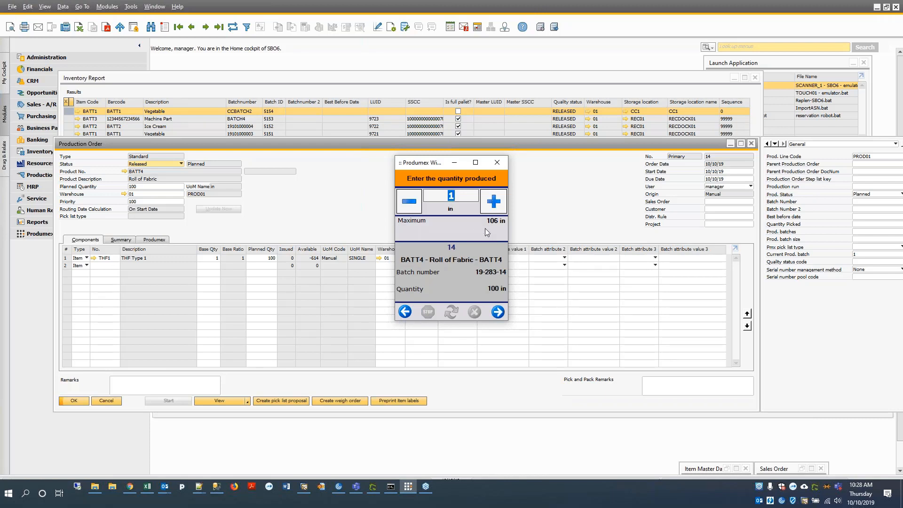
{"action": "type", "text": "10"}
{"action": "left_click", "coordinate": [502, 311]}
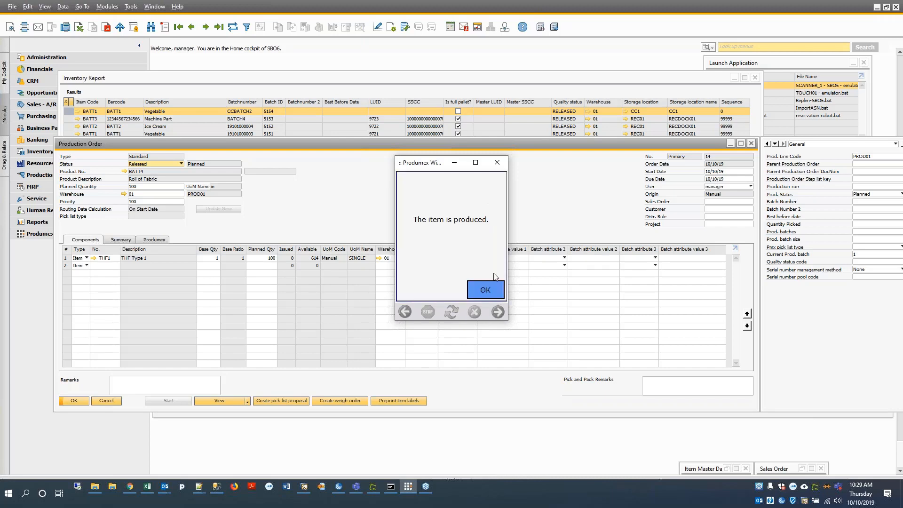
{"action": "left_click", "coordinate": [477, 289]}
- Switch to SAP, check the produced BATT4 batch's attributes in the inventory report, and minimize the report
{"action": "left_click", "coordinate": [311, 90]}
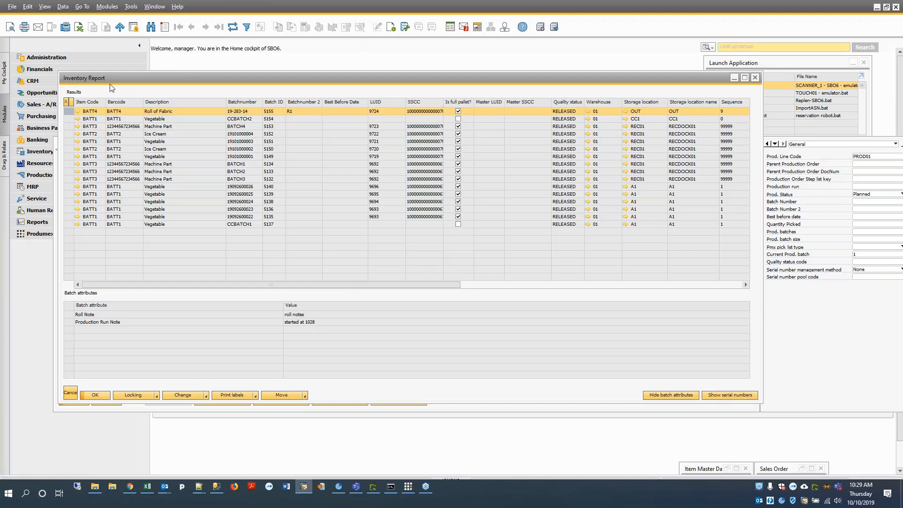
{"action": "left_click", "coordinate": [732, 77]}
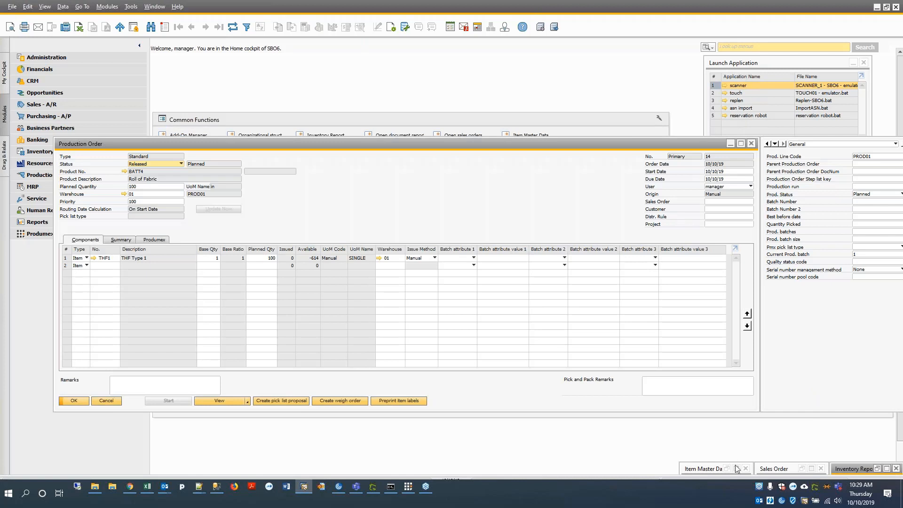
- Restore the minimized sales order, keep Produce Grade A on the BATT1 line, and create a pick list proposal, widening its window
{"action": "left_click", "coordinate": [787, 468]}
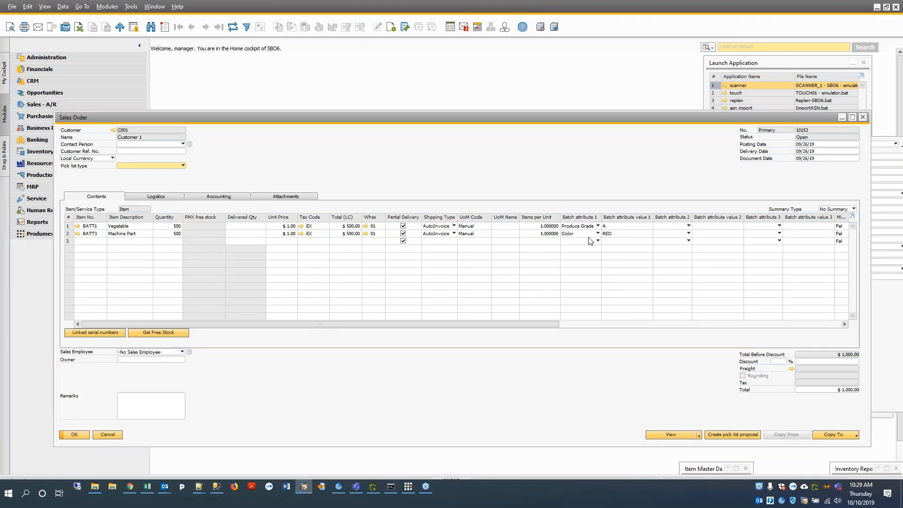
{"action": "left_click", "coordinate": [605, 225]}
{"action": "type", "text": "A"}
{"action": "left_click", "coordinate": [730, 435]}
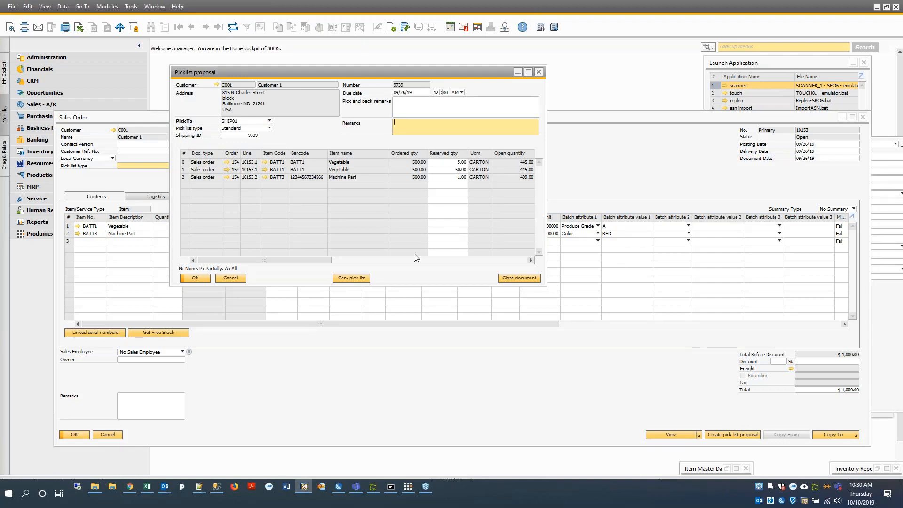
{"action": "left_click_drag", "start_coordinate": [546, 200], "coordinate": [816, 199]}
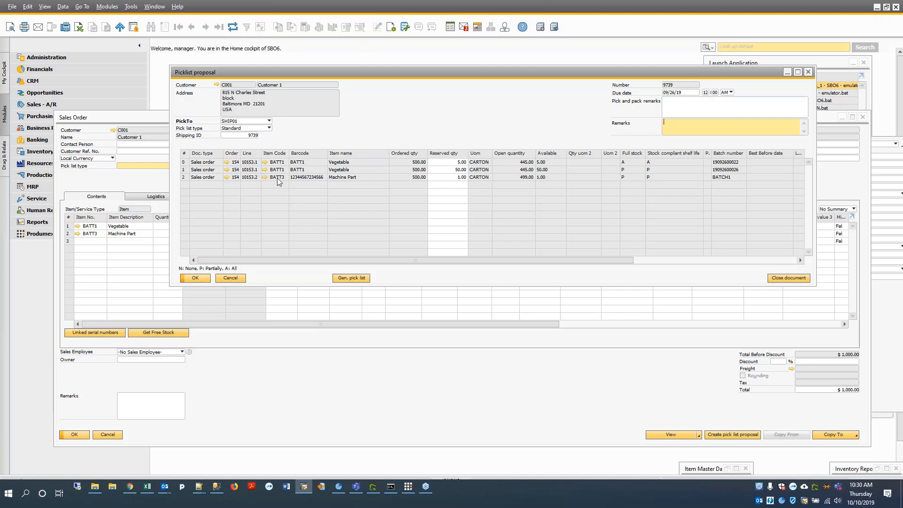
- Run the Pmx inventory report for the sales order's BATT3 line and compare the batch attributes of each of its batches
{"action": "left_click", "coordinate": [90, 234]}
{"action": "right_click", "coordinate": [91, 233]}
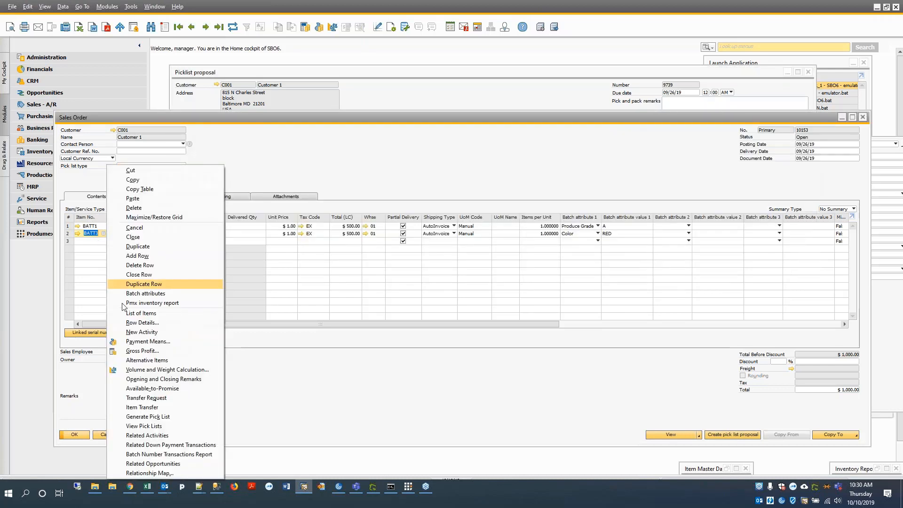
{"action": "left_click", "coordinate": [163, 304]}
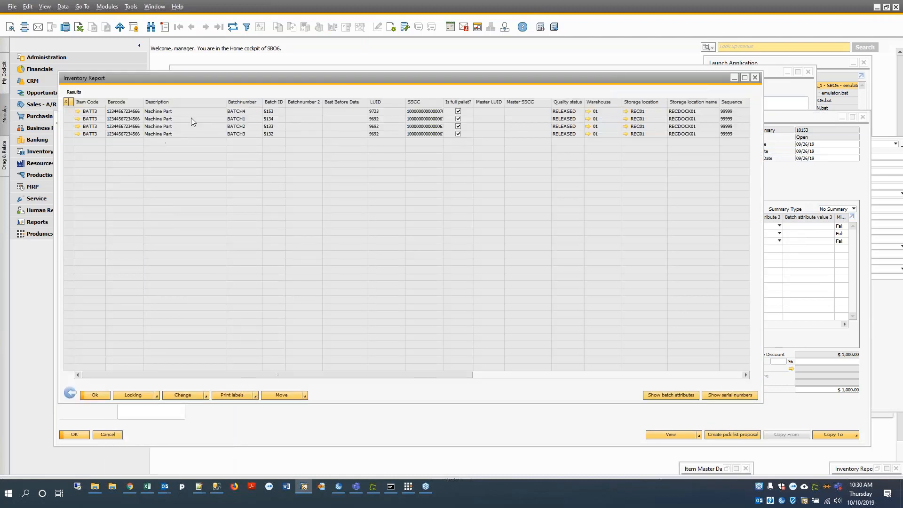
{"action": "left_click", "coordinate": [68, 111]}
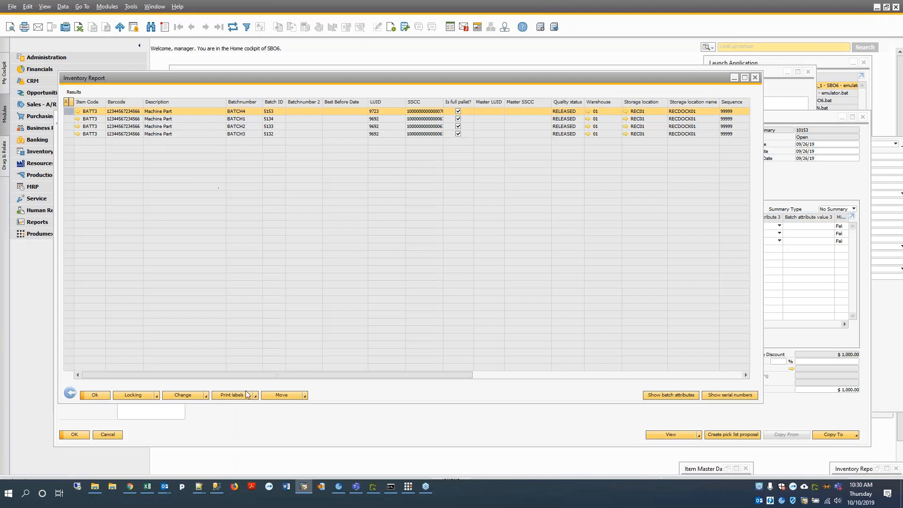
{"action": "left_click", "coordinate": [676, 396]}
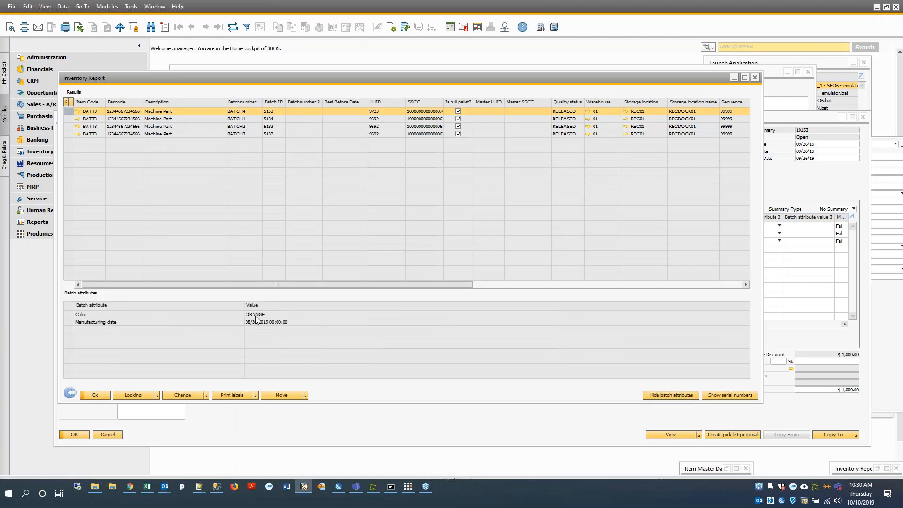
{"action": "left_click", "coordinate": [69, 119]}
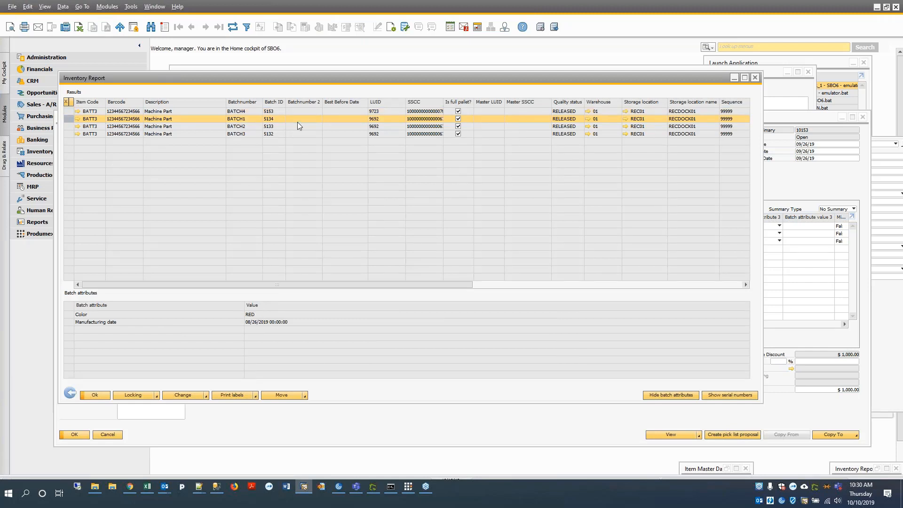
{"action": "left_click", "coordinate": [68, 126]}
{"action": "left_click", "coordinate": [69, 133]}
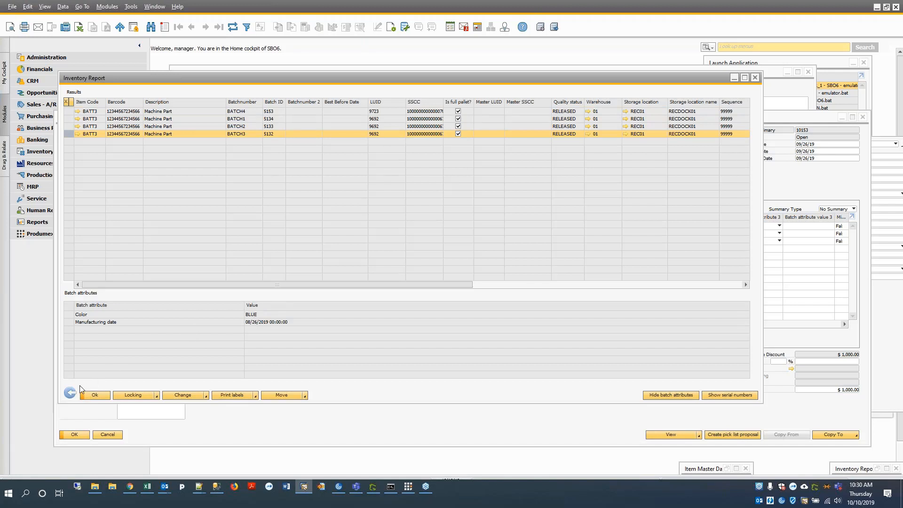
{"action": "left_click", "coordinate": [70, 395]}
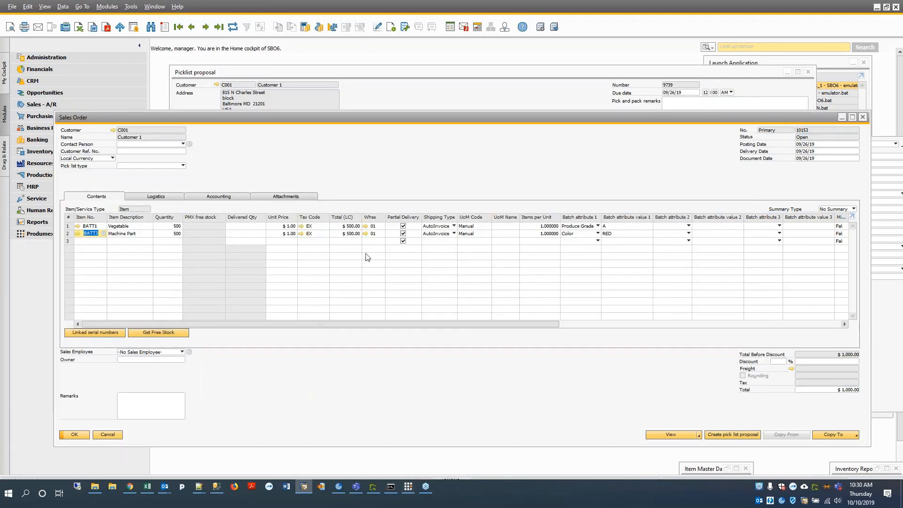
- Open the sales order's pick list in SAP and choose pick list 8344 for sales picking on the Produmex scanner
{"action": "left_click", "coordinate": [699, 435]}
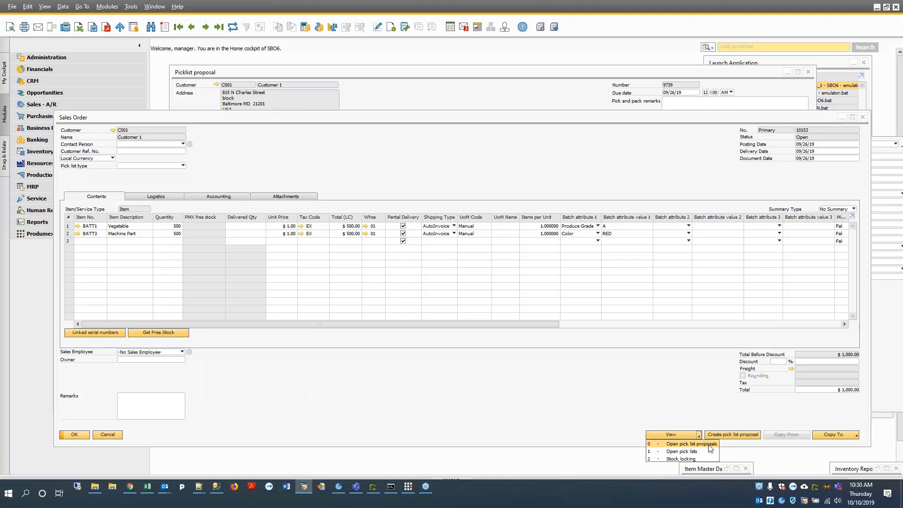
{"action": "left_click", "coordinate": [710, 444]}
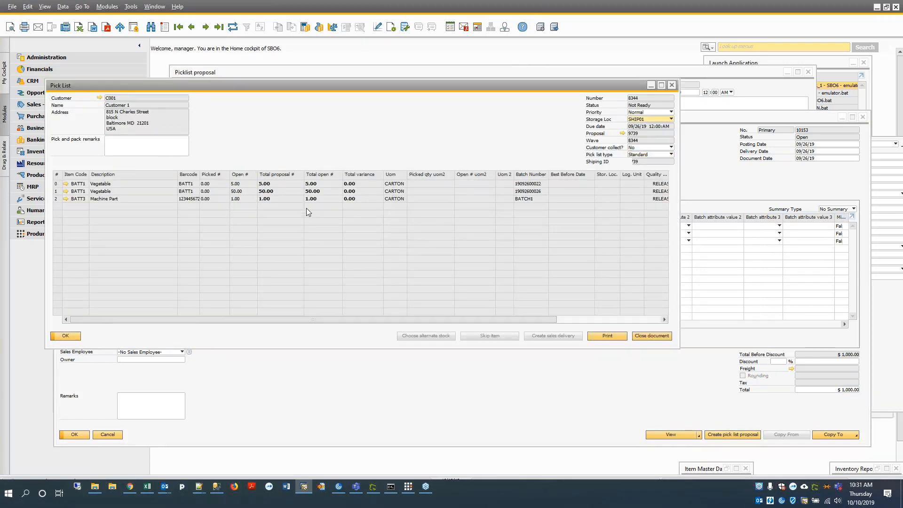
{"action": "left_click", "coordinate": [408, 487]}
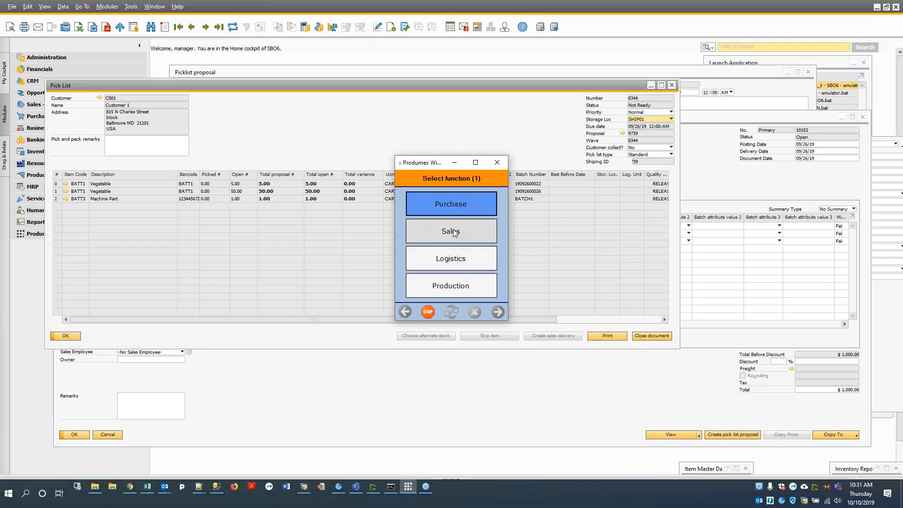
{"action": "left_click", "coordinate": [453, 229]}
{"action": "left_click", "coordinate": [451, 208]}
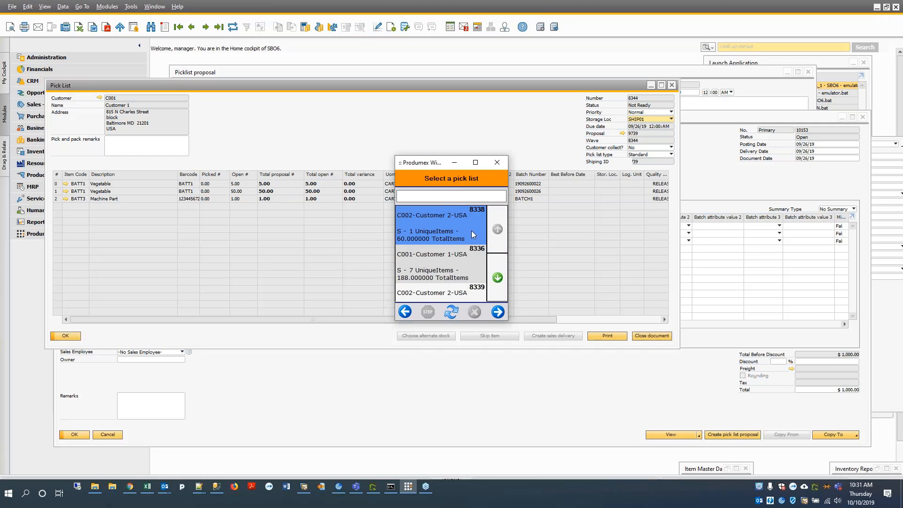
{"action": "type", "text": "8344"}
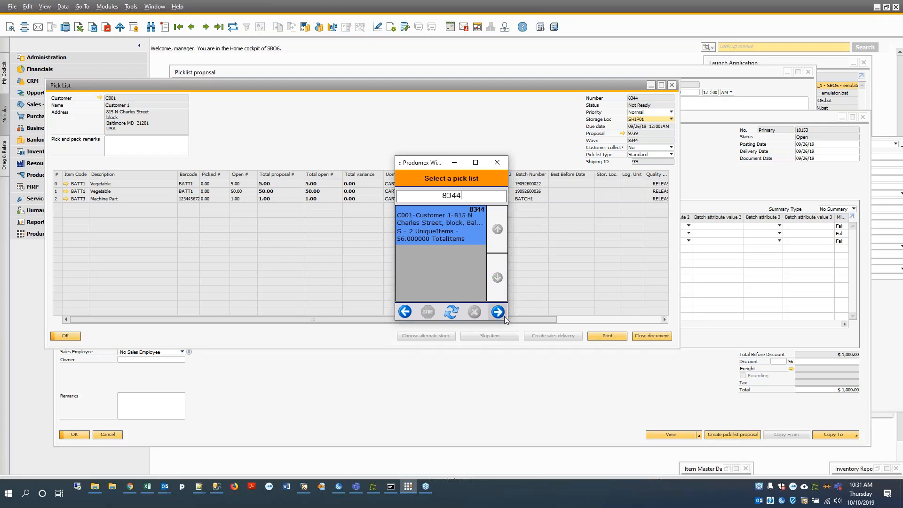
{"action": "left_click", "coordinate": [498, 313]}
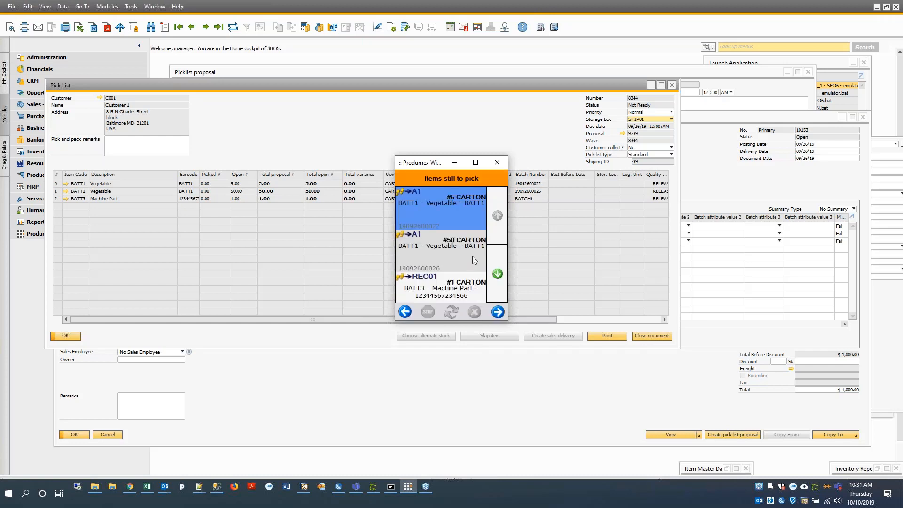
- Proceed from the BATT3 line of the items to pick without a moveable location and list the alternate stock for the proposed item
{"action": "left_click", "coordinate": [459, 295]}
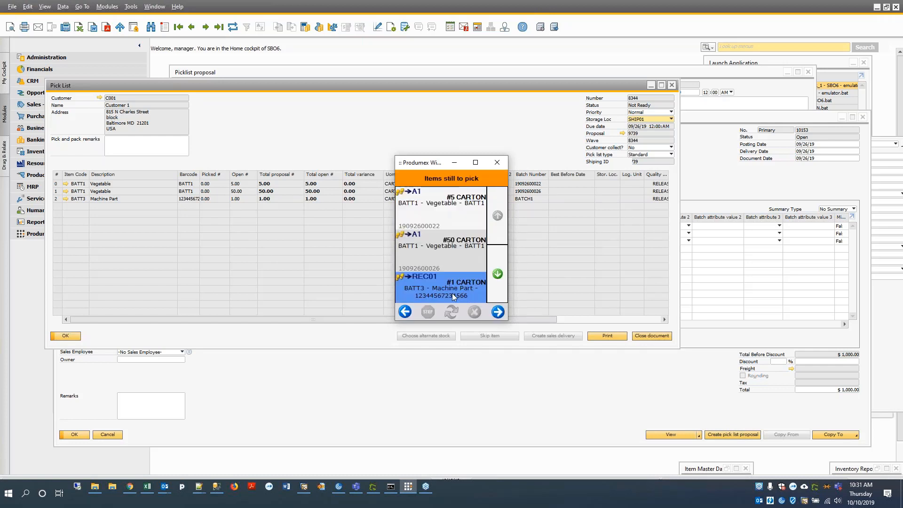
{"action": "left_click", "coordinate": [498, 312]}
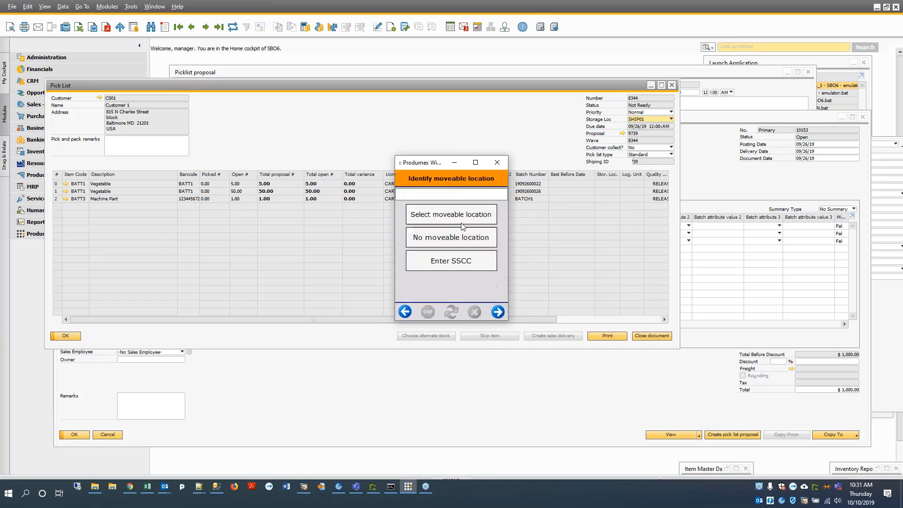
{"action": "left_click", "coordinate": [462, 239]}
{"action": "left_click", "coordinate": [458, 266]}
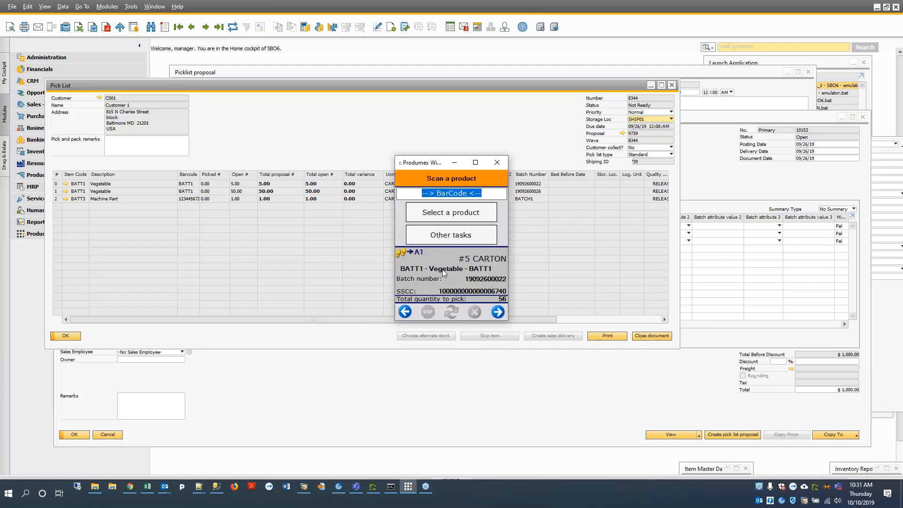
{"action": "left_click", "coordinate": [454, 236]}
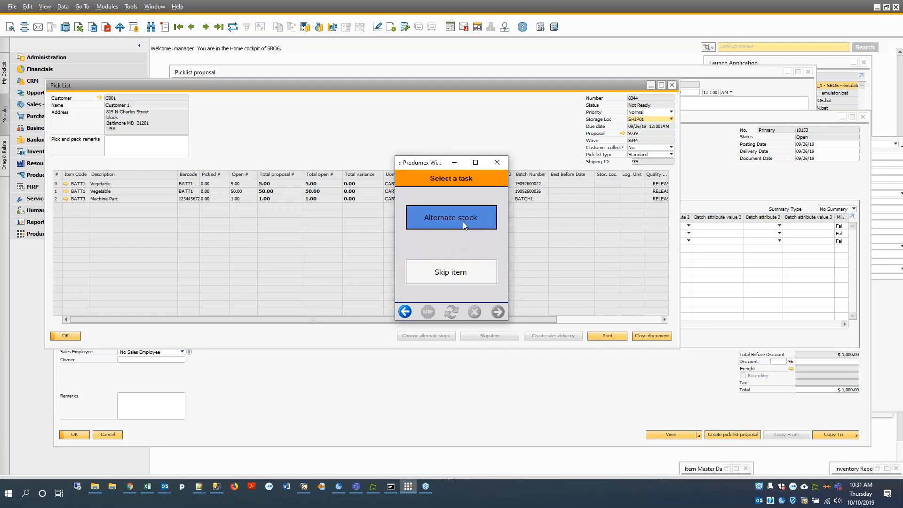
{"action": "left_click", "coordinate": [463, 225]}
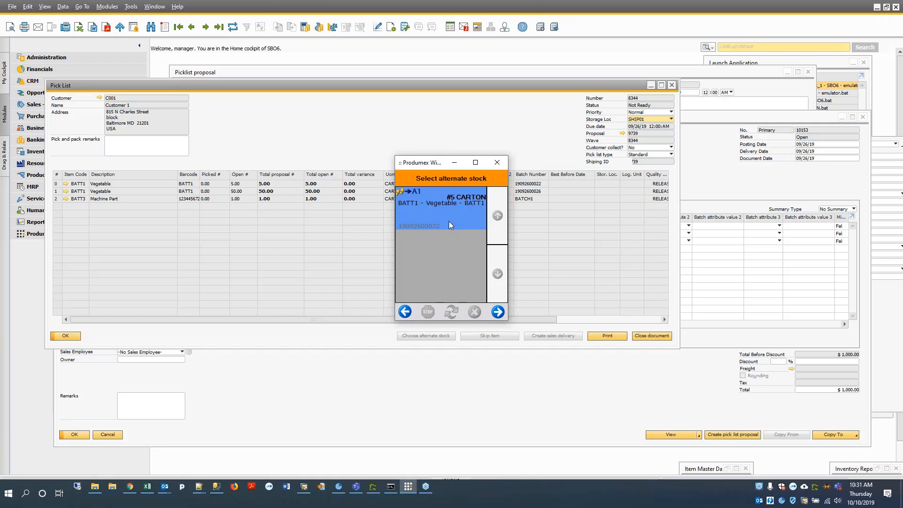
- Switch back to SAP, bring up the BATT4 production order and select its THF1 component row
{"action": "left_click", "coordinate": [712, 177]}
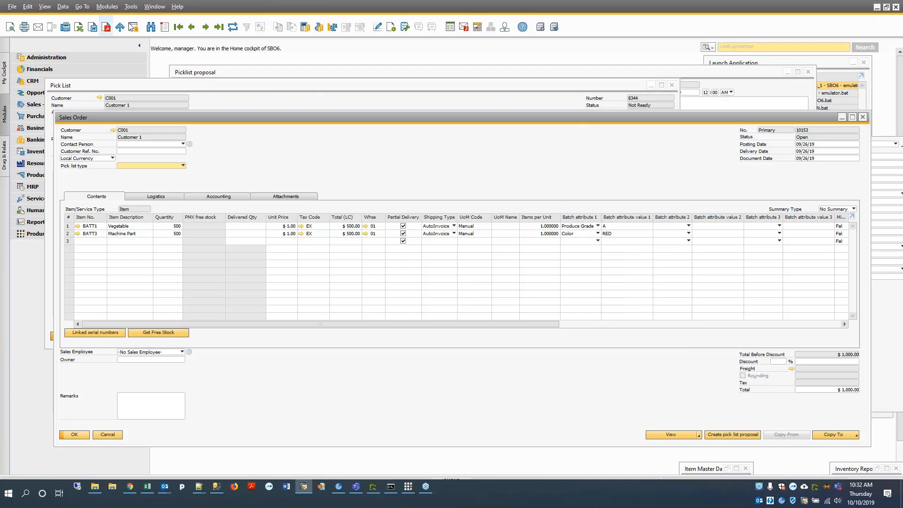
{"action": "left_click", "coordinate": [158, 7]}
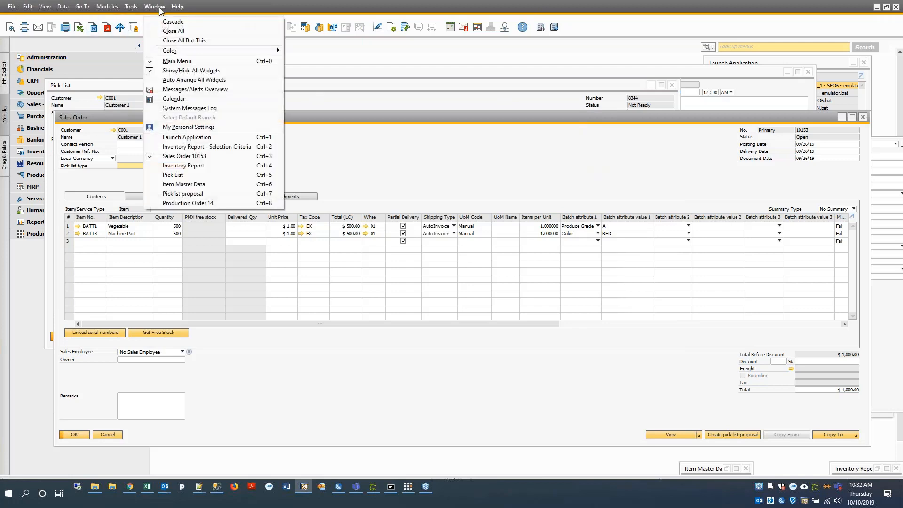
{"action": "left_click", "coordinate": [201, 203]}
{"action": "left_click_drag", "start_coordinate": [388, 140], "coordinate": [380, 176]}
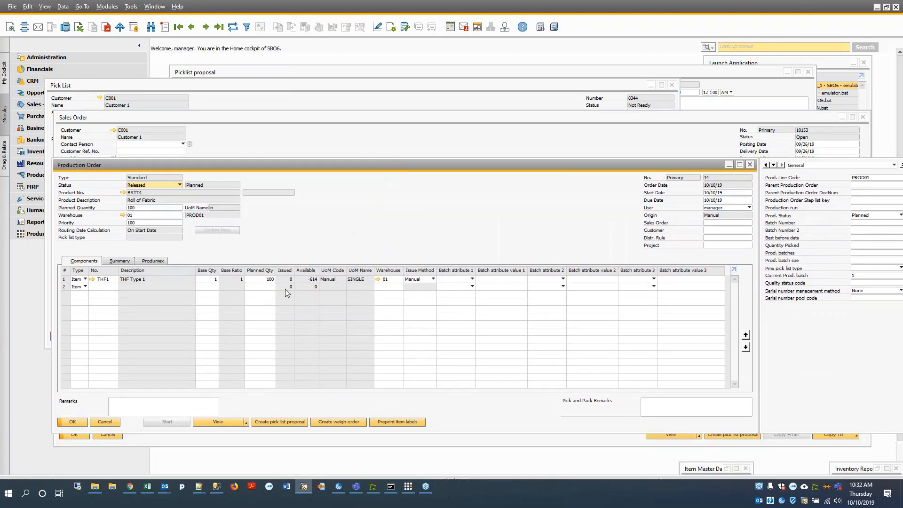
{"action": "left_click", "coordinate": [66, 281]}
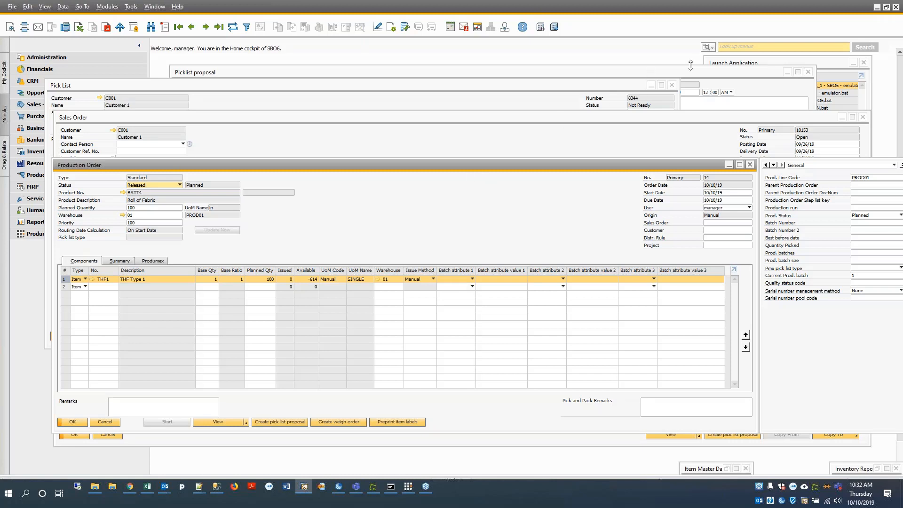
- Open the Query Manager and the messages and alerts overview, and display the details of the WMS Tempature Test alert
{"action": "left_click", "coordinate": [405, 28]}
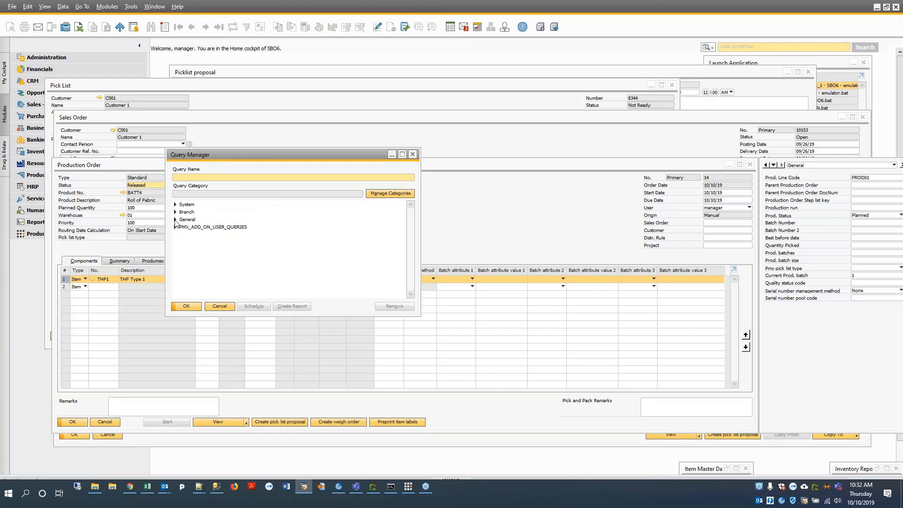
{"action": "left_click", "coordinate": [463, 27]}
{"action": "left_click", "coordinate": [291, 90]}
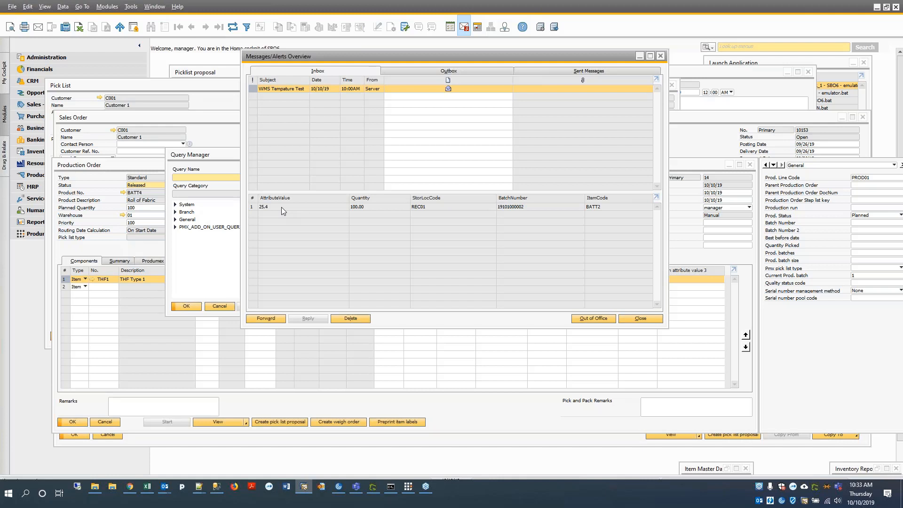
- Run the General category's saved query Alert-TEMP_TEST out of bounds, view its full SQL text and return to the results
{"action": "left_click", "coordinate": [175, 215]}
{"action": "left_click", "coordinate": [175, 213]}
{"action": "left_click", "coordinate": [175, 213]}
{"action": "left_click", "coordinate": [175, 220]}
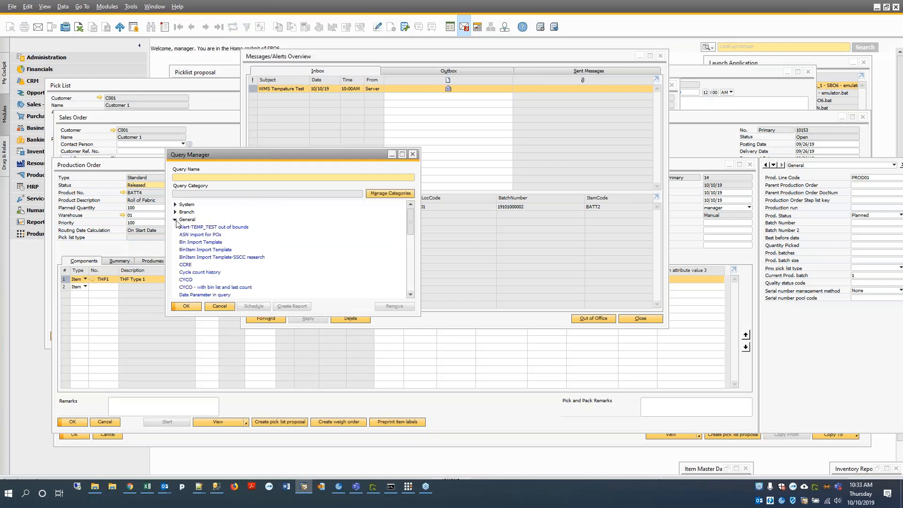
{"action": "double_click", "coordinate": [190, 227]}
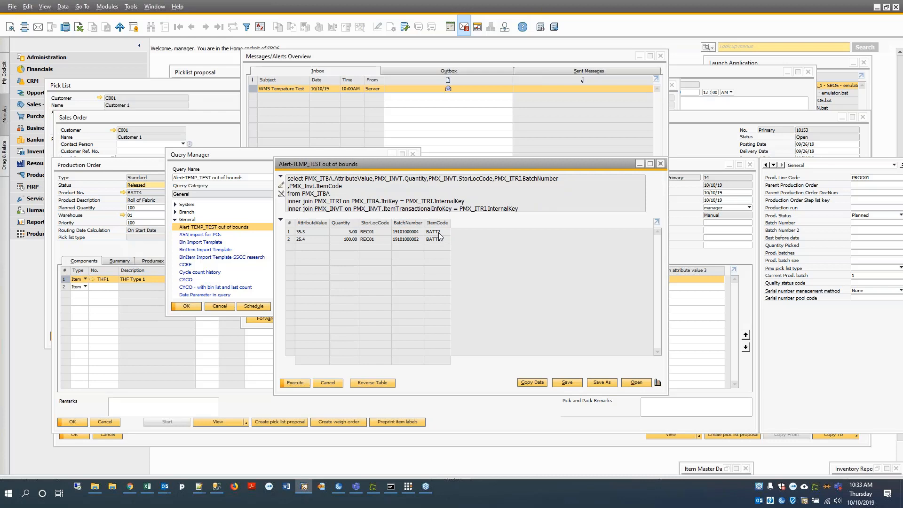
{"action": "left_click", "coordinate": [281, 220]}
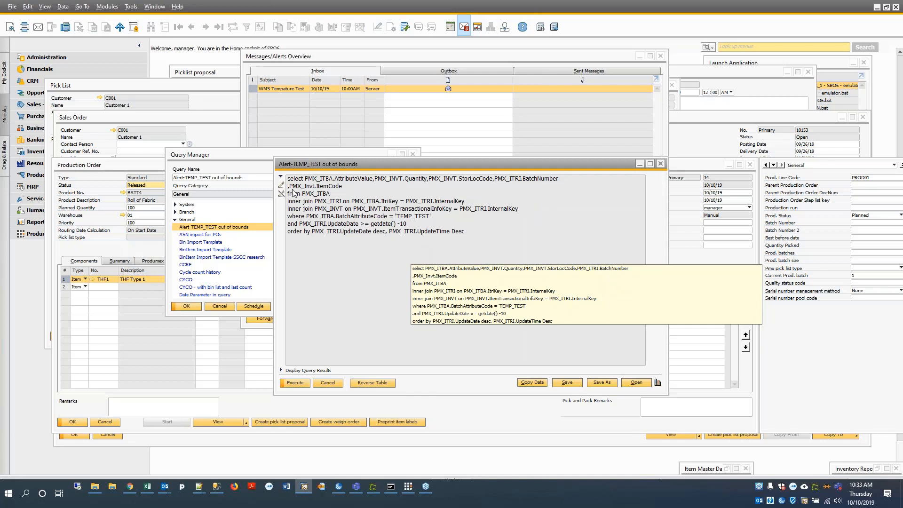
{"action": "left_click", "coordinate": [280, 179]}
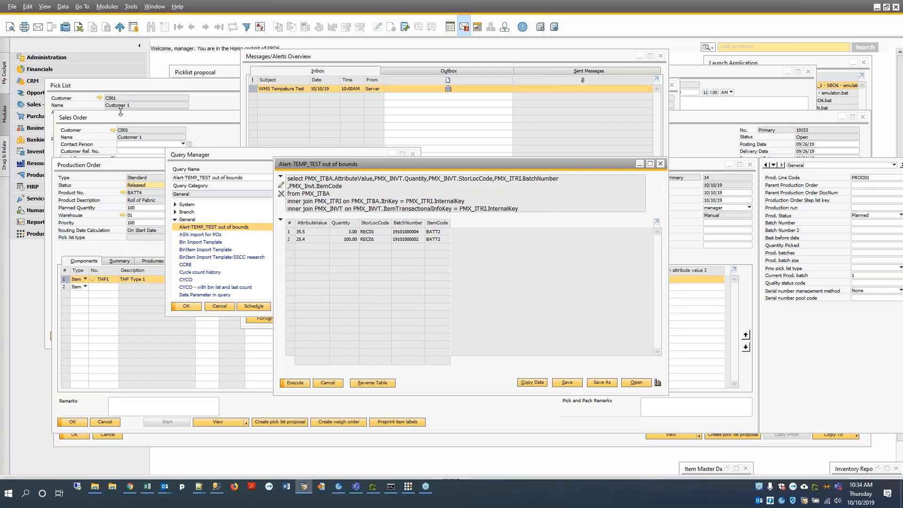
- Bring up BATT3's item master data, open its PMX inventory and examine the batch attributes of BATCH3, selecting Color
{"action": "left_click", "coordinate": [154, 6]}
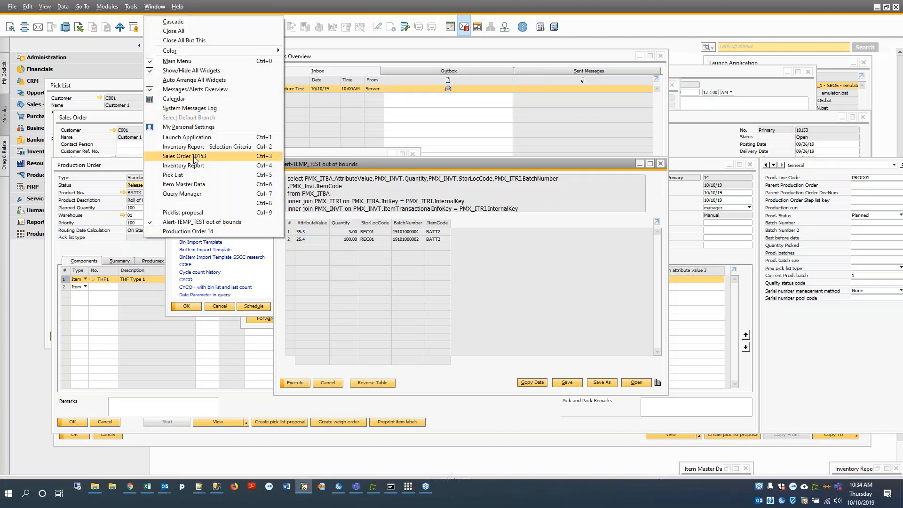
{"action": "left_click", "coordinate": [193, 184]}
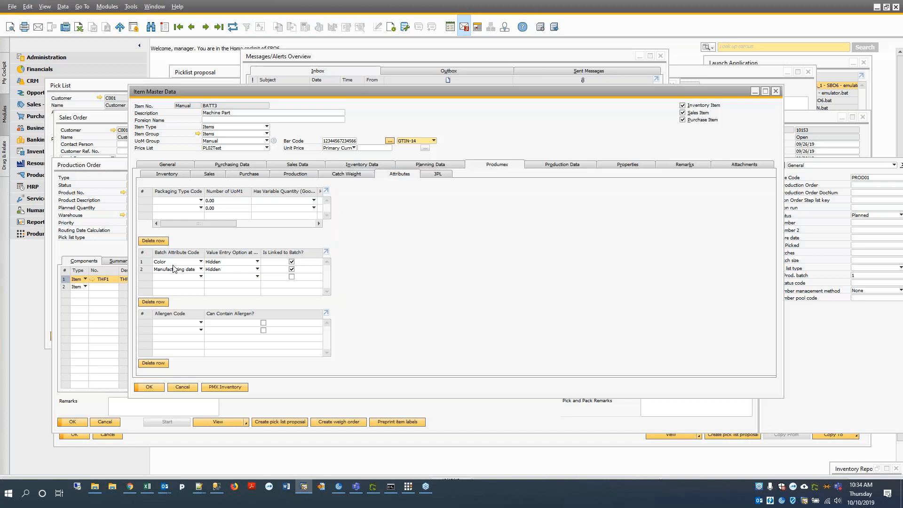
{"action": "left_click", "coordinate": [214, 389]}
{"action": "left_click", "coordinate": [69, 134]}
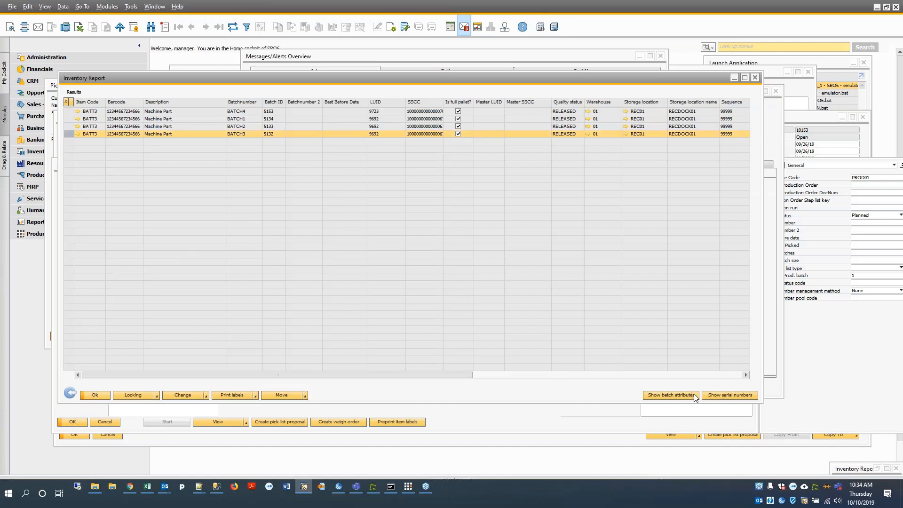
{"action": "left_click", "coordinate": [670, 395]}
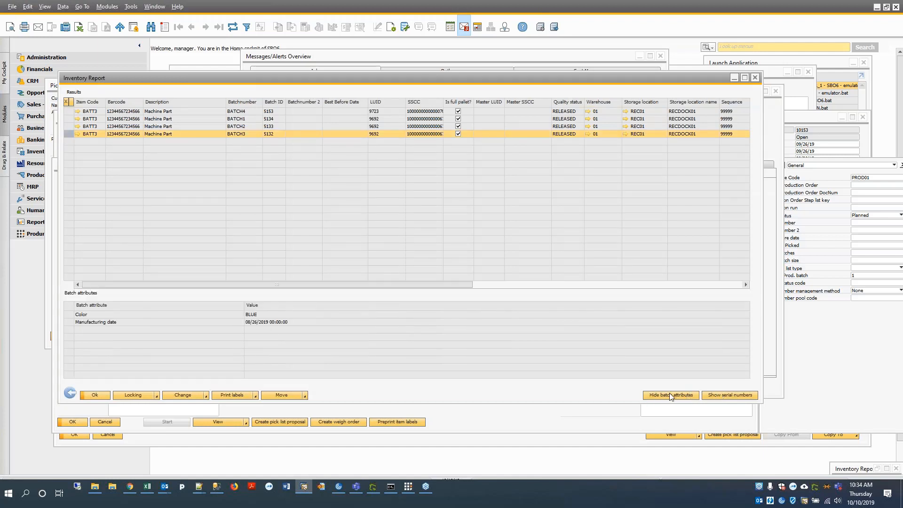
{"action": "left_click", "coordinate": [70, 315]}
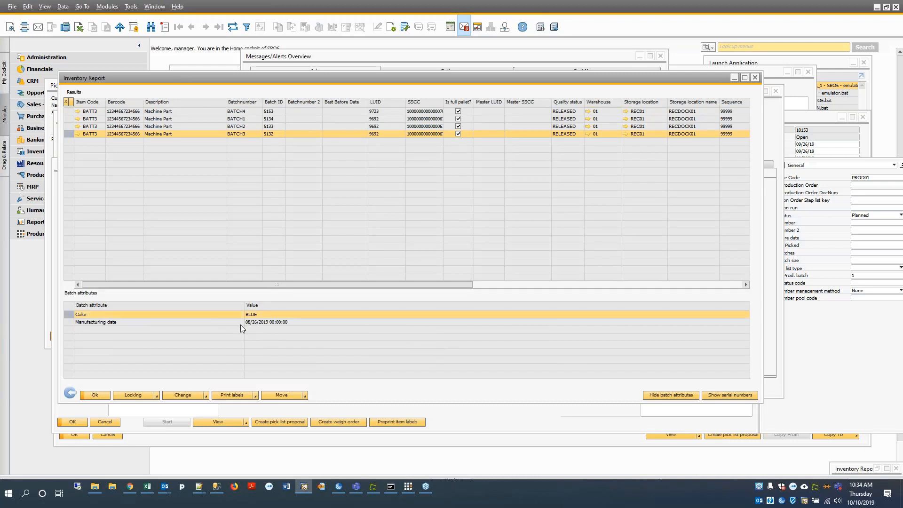